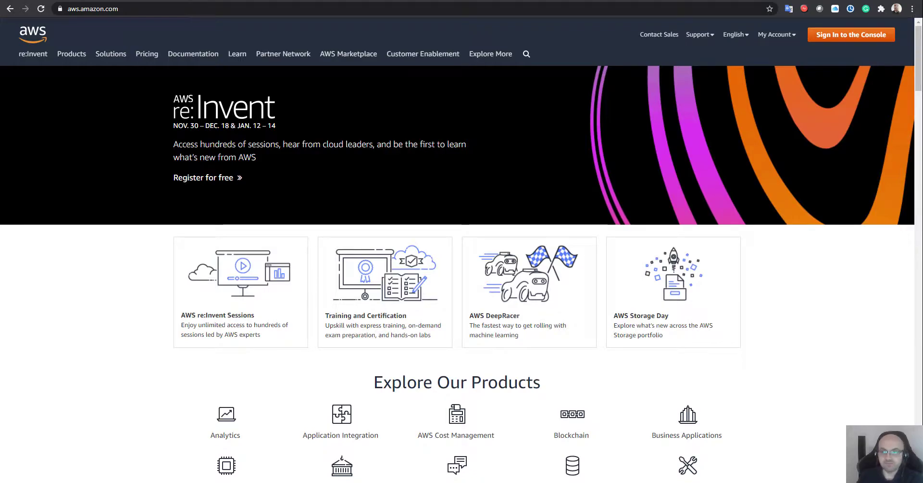
Sign in to the AWS Management Console and open the list of all services
click(824, 38)
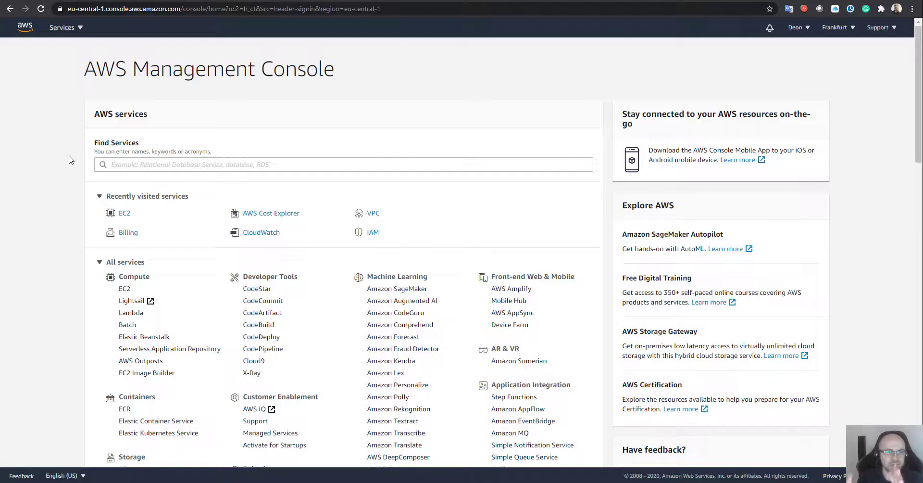
click(79, 29)
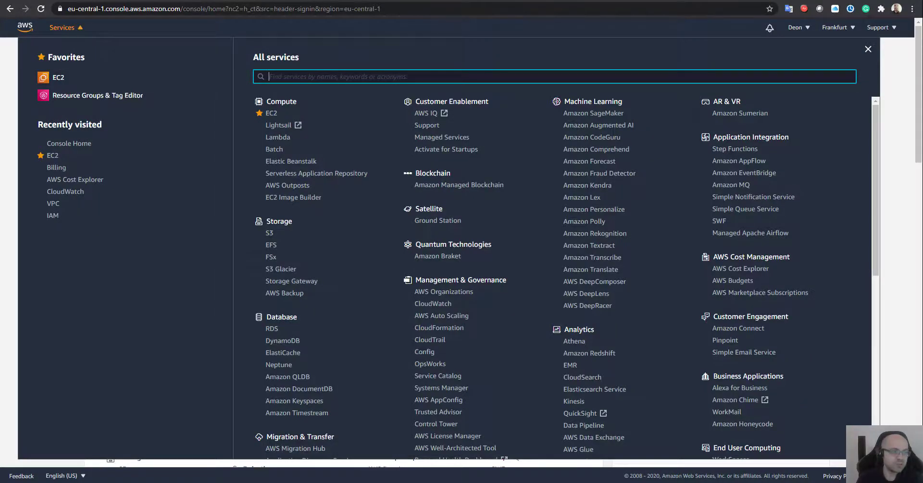
key(ctrl+2)
drag(55, 20, 90, 44)
drag(41, 19, 94, 37)
key(Escape)
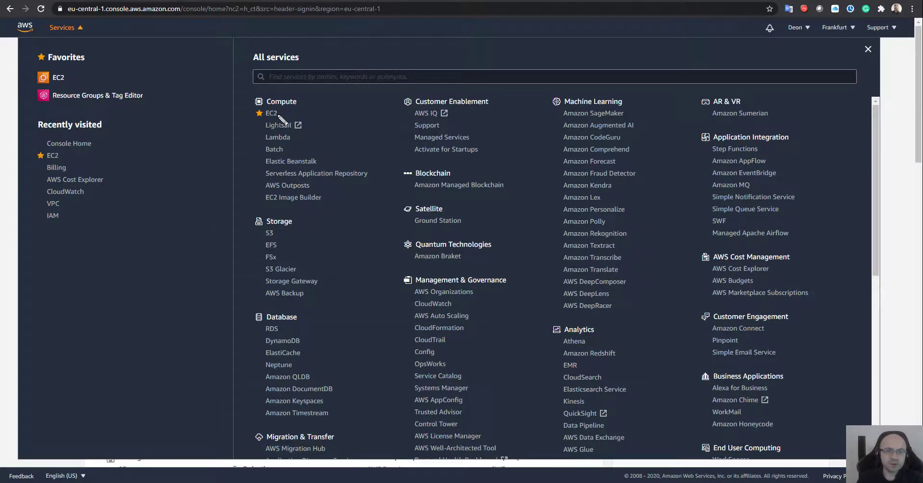
drag(245, 104, 264, 114)
drag(260, 102, 283, 110)
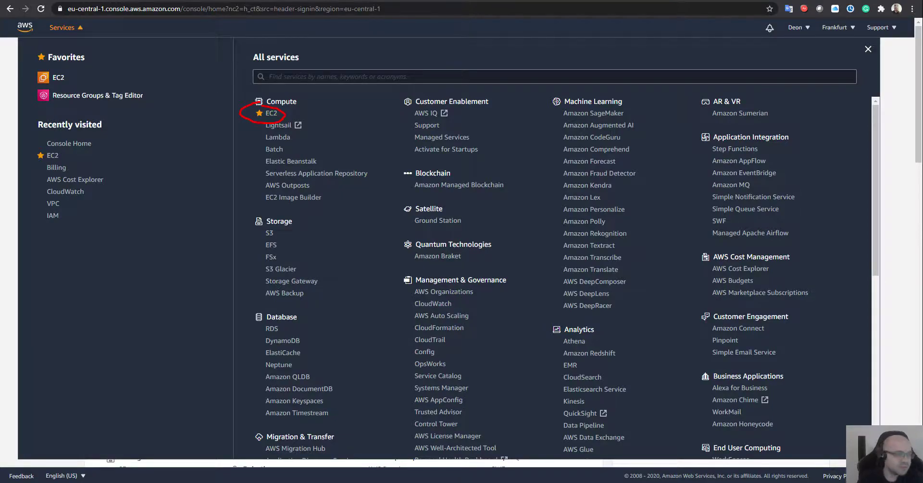
key(Escape)
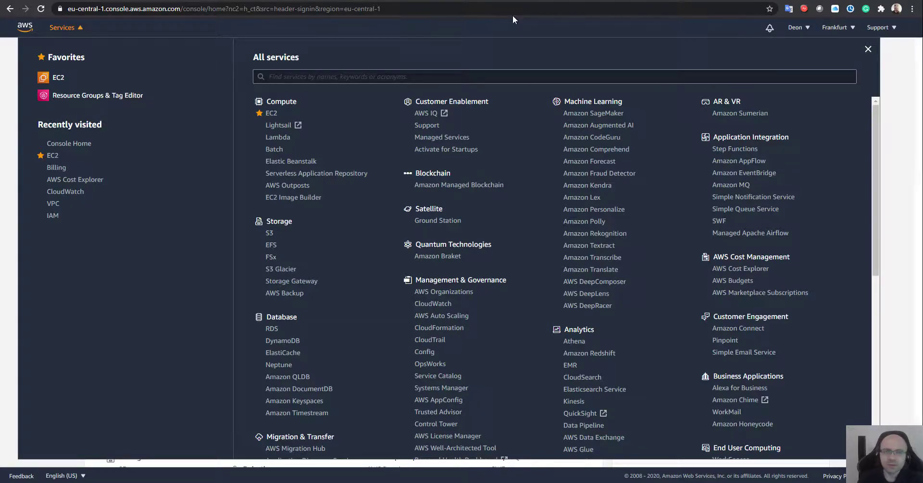
Find "billing" on the services page and open the Billing service from the recently visited services
key(ctrl+f)
text(billing)
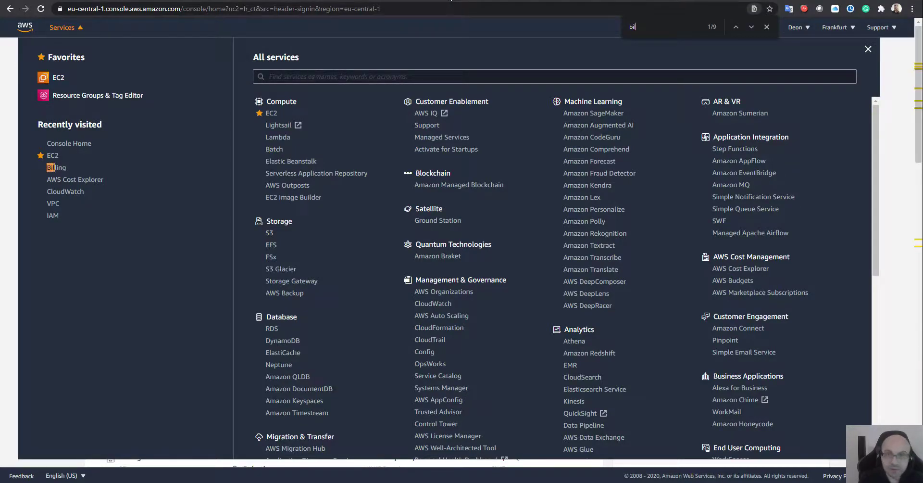
key(Return)
key(Return)
key(Return)
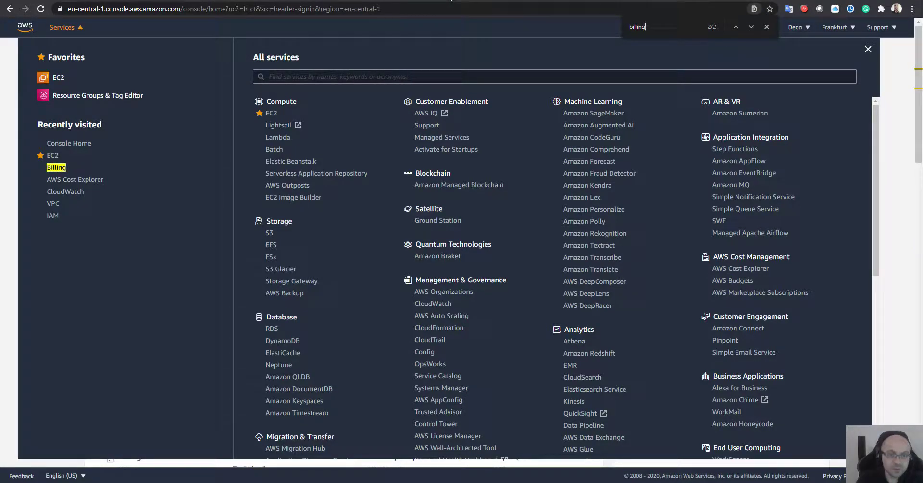
key(Escape)
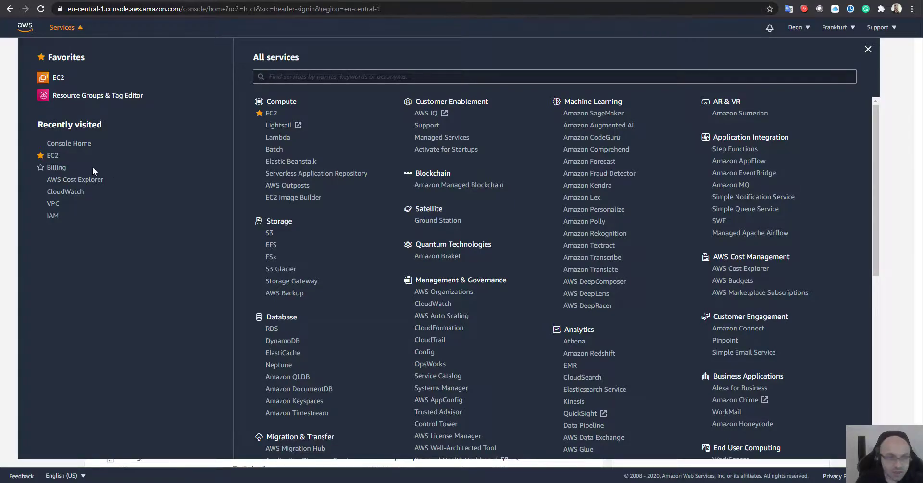
click(56, 168)
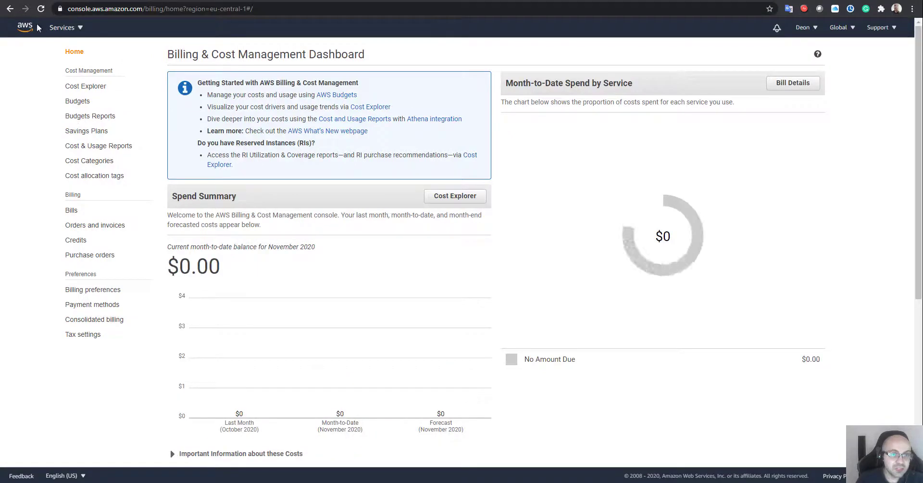
Look over the account options and examine the current month-to-date balance in the Spend Summary
click(810, 29)
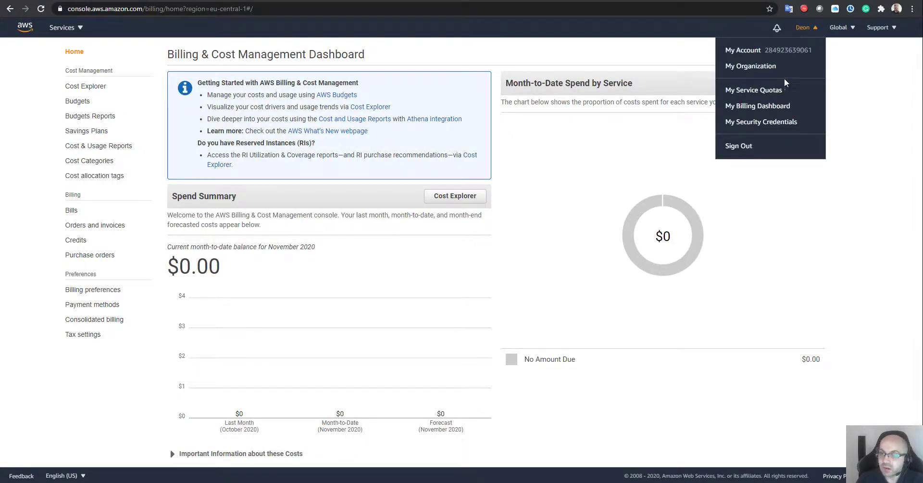
click(529, 181)
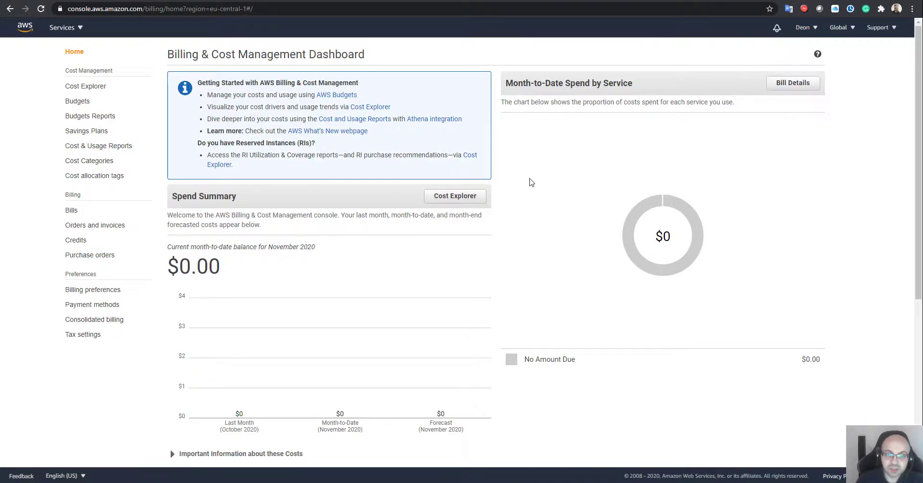
scroll(531, 182, down, 3)
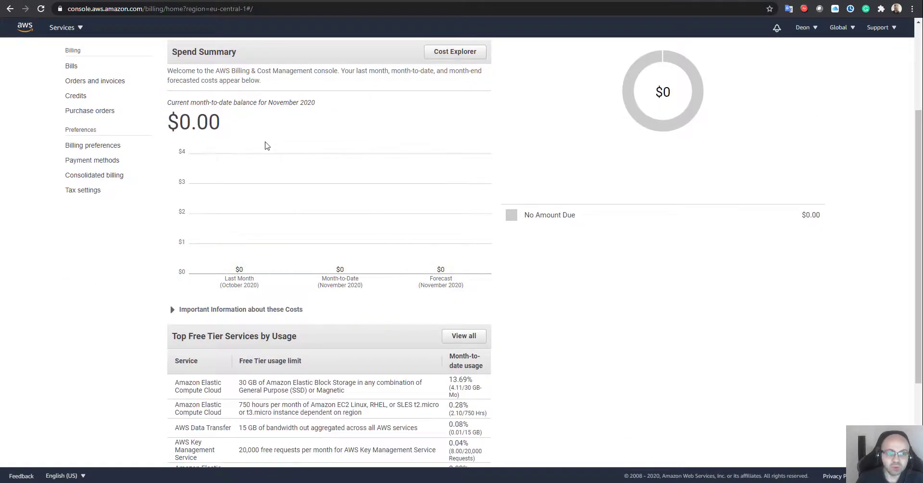
scroll(251, 151, up, 1)
triple_click(234, 225)
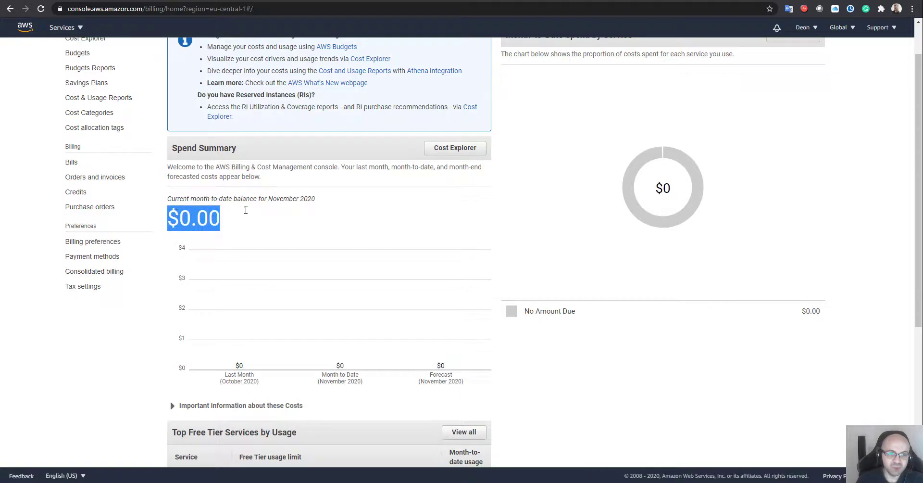
click(296, 216)
scroll(294, 211, down, 4)
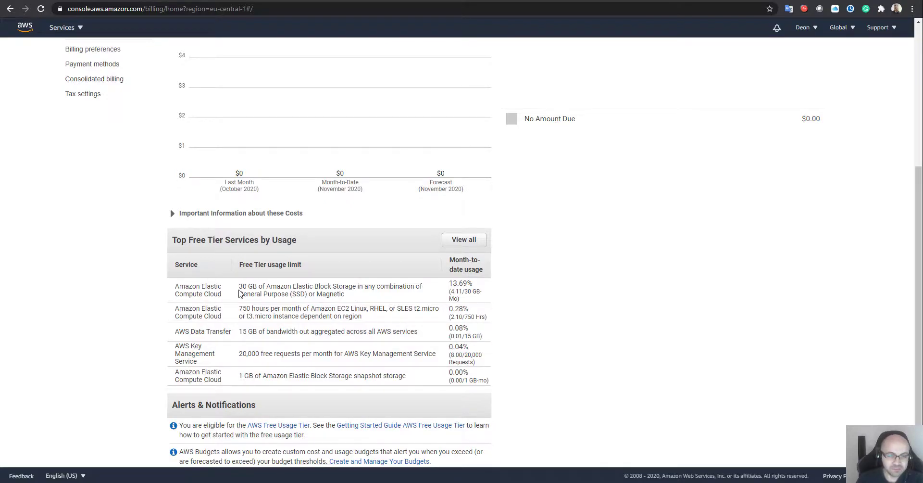
Examine the Free Tier limits and month-to-date usage for EC2 storage, EC2 instance hours and data transfer
drag(259, 286, 240, 287)
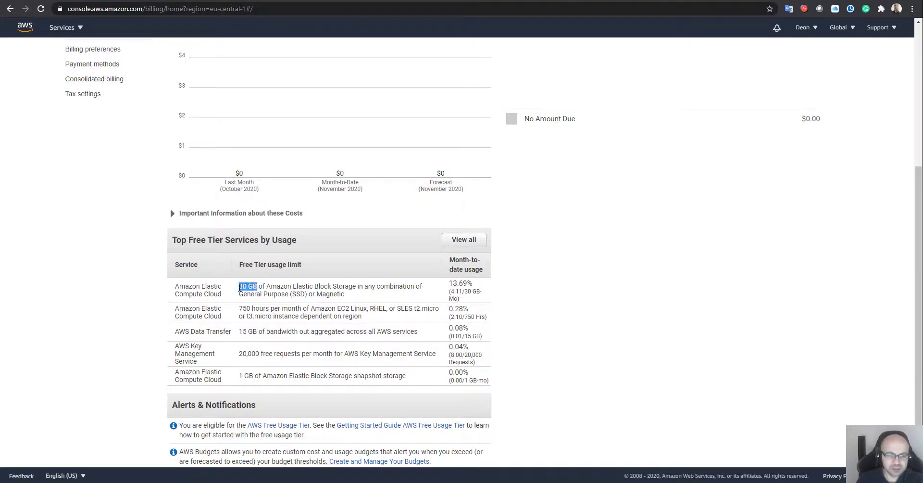
click(470, 299)
drag(471, 299, 445, 268)
click(461, 301)
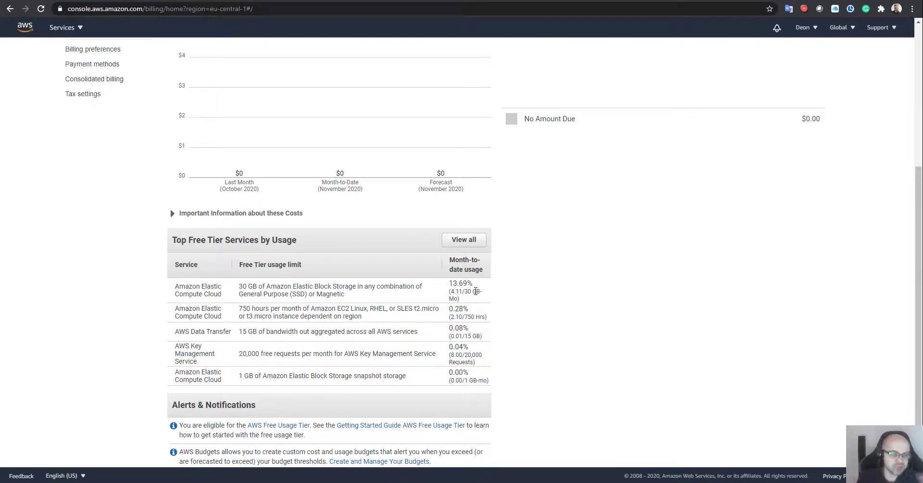
drag(238, 309, 252, 309)
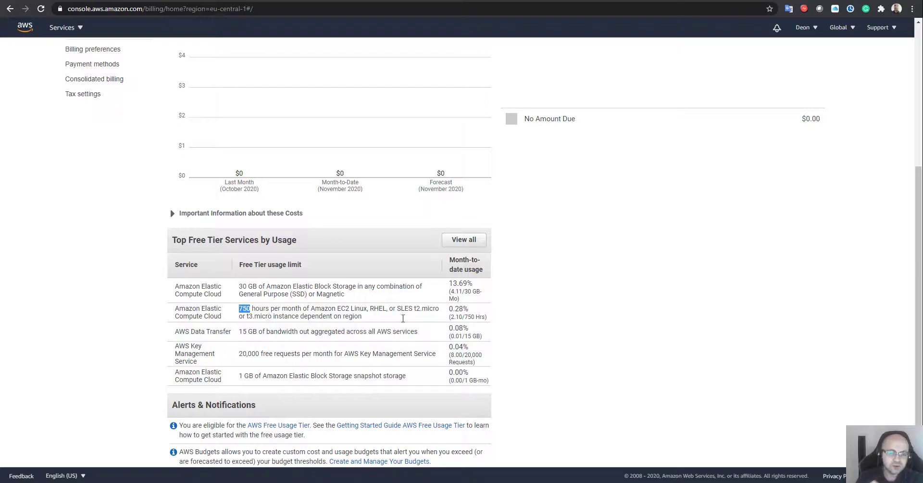
drag(414, 308, 439, 308)
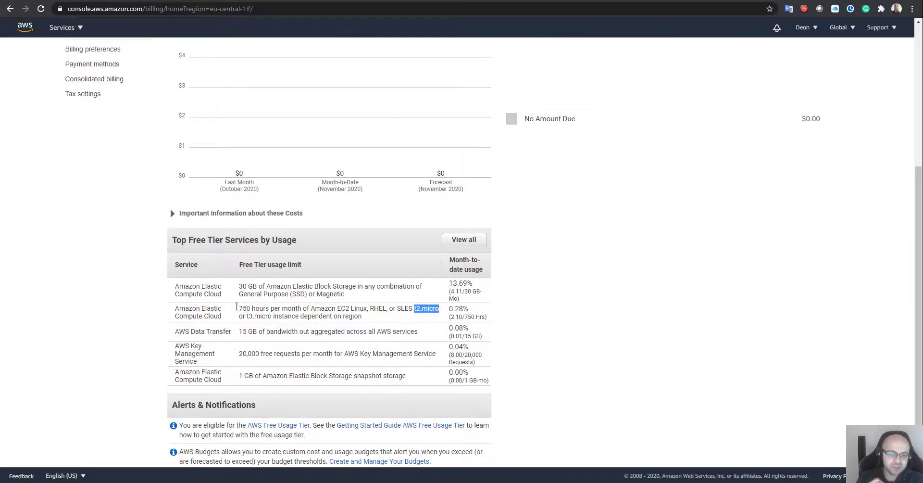
drag(249, 316, 277, 316)
click(276, 316)
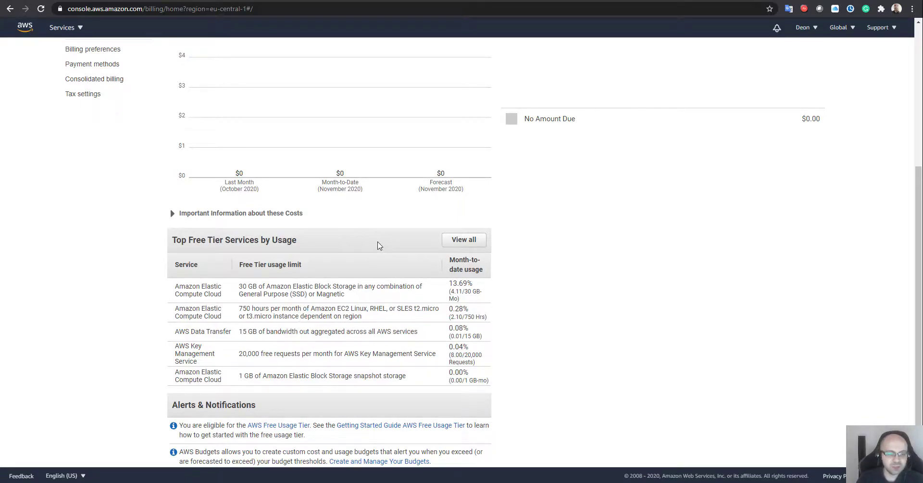
drag(426, 332, 236, 329)
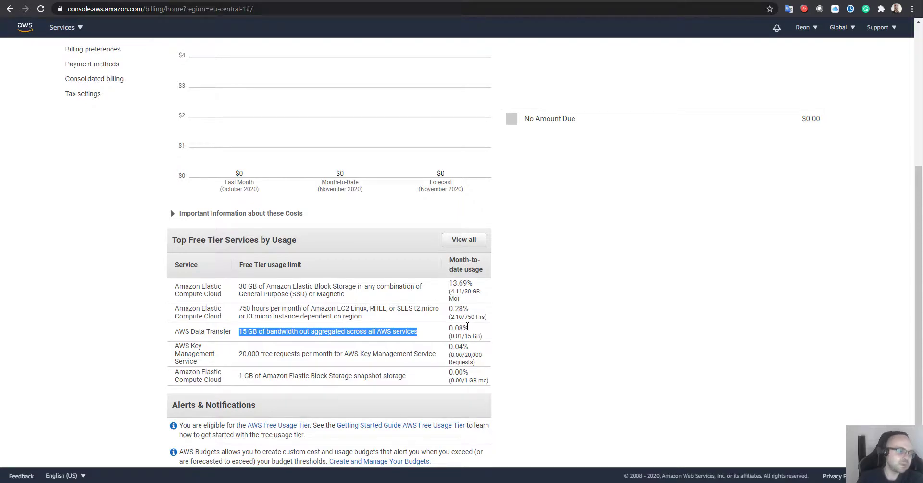
click(309, 352)
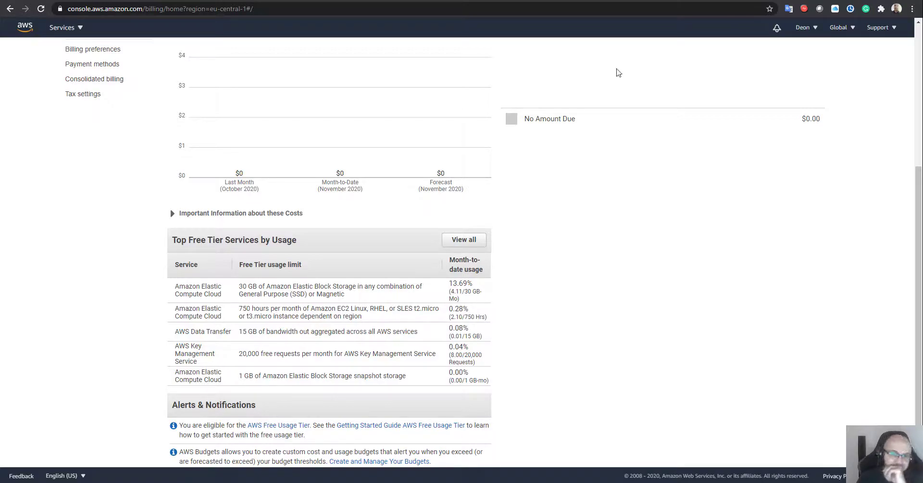
Return from the billing dashboard to the AWS Management Console home page
scroll(591, 110, up, 5)
click(25, 27)
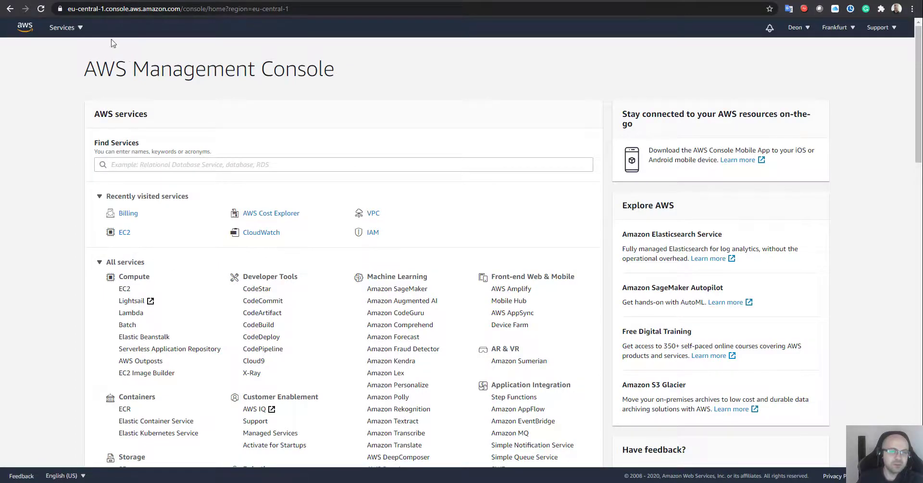
click(62, 27)
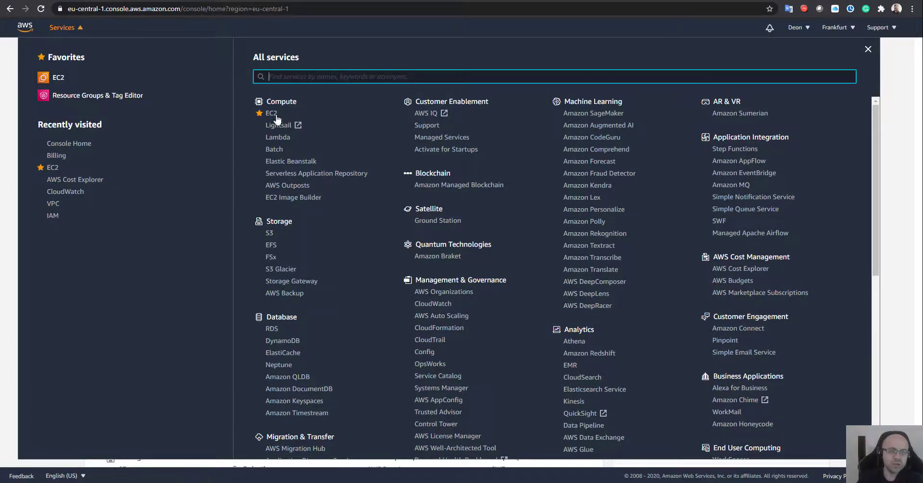
click(260, 114)
click(260, 114)
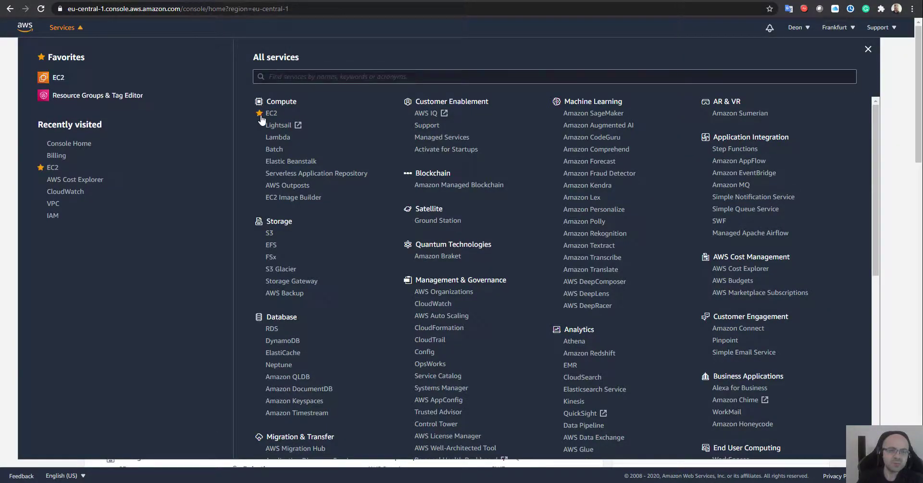
click(868, 49)
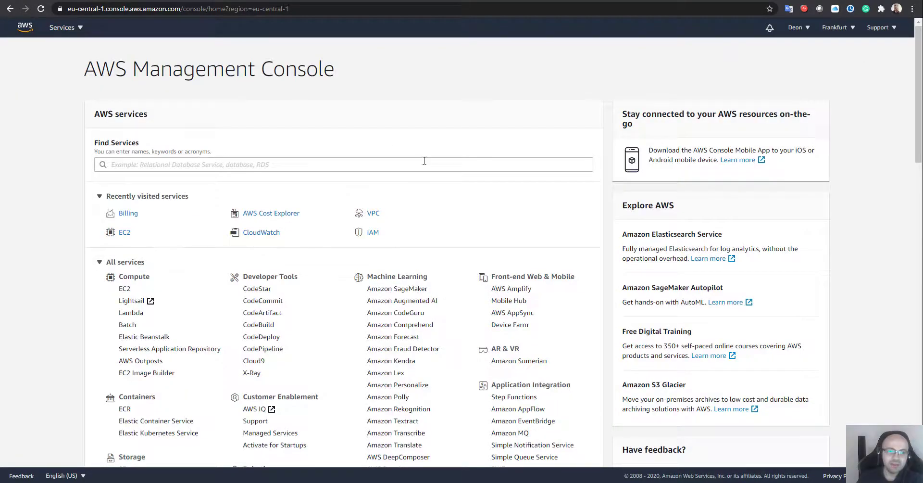
Open the EC2 dashboard and go to its list of key pairs
click(125, 233)
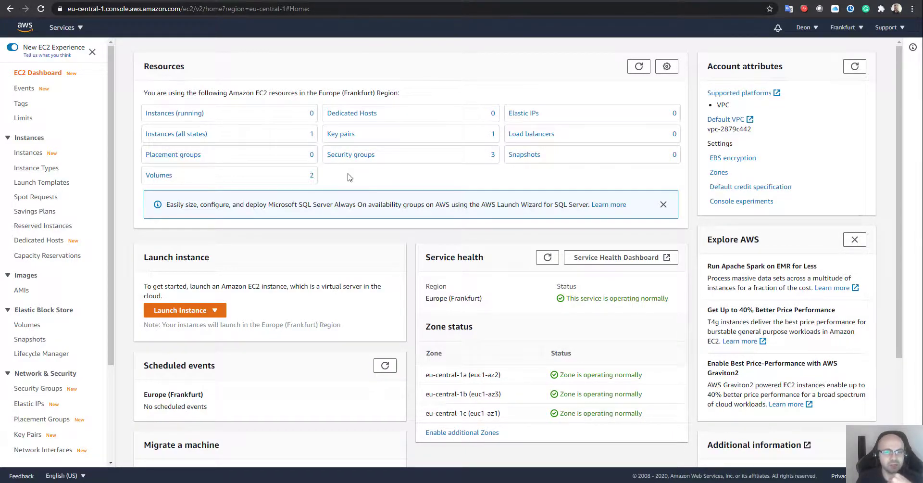
click(341, 134)
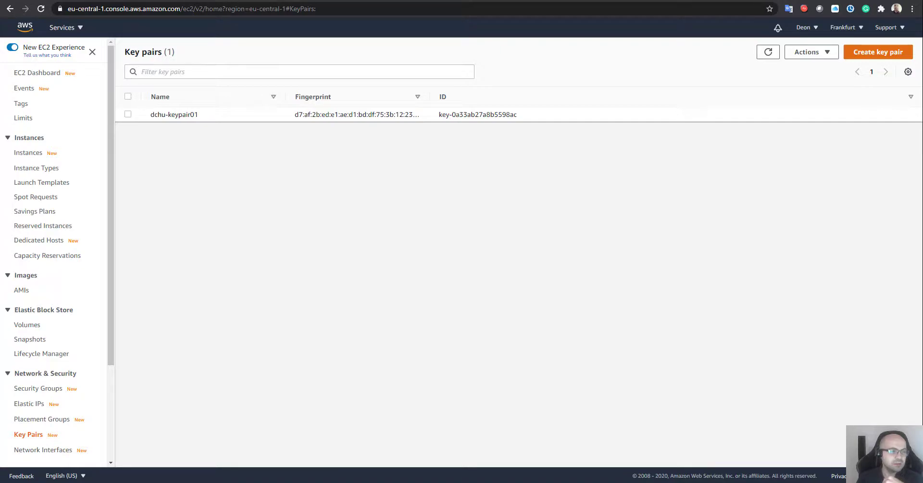
mouse_move(871, 34)
mouse_down()
mouse_move(851, 72)
mouse_move(912, 78)
mouse_move(916, 50)
mouse_move(873, 34)
mouse_up()
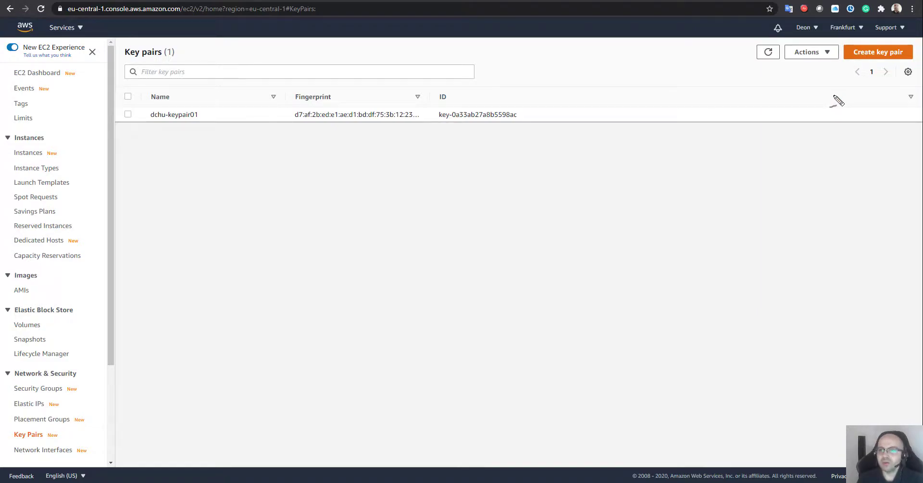
Create a new key pair named PUTTY in the ppk file format
click(878, 52)
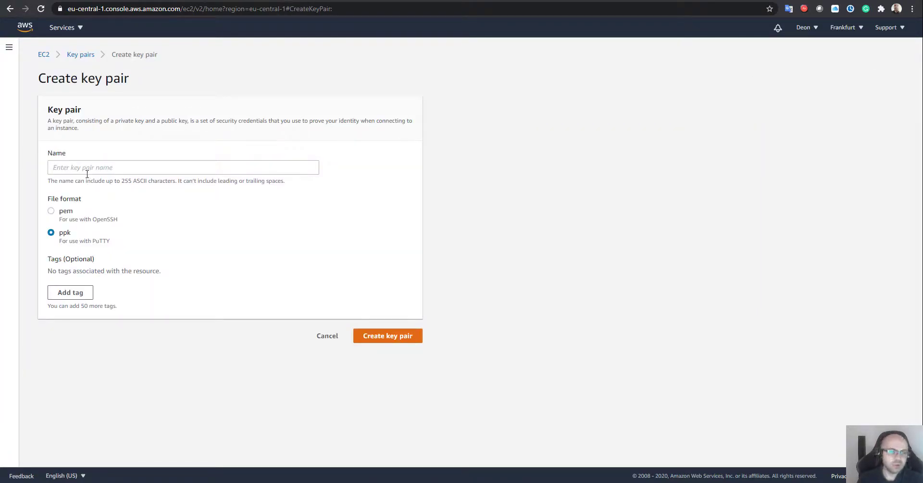
click(70, 213)
click(67, 235)
click(75, 215)
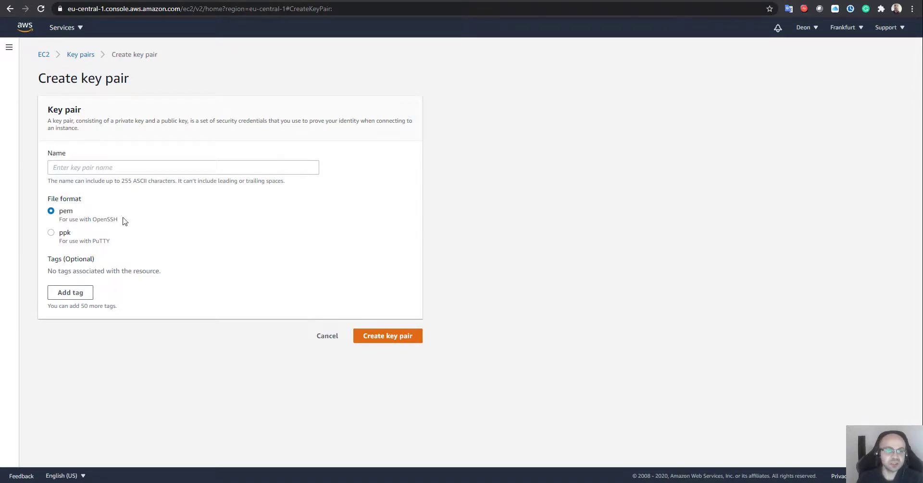
click(72, 234)
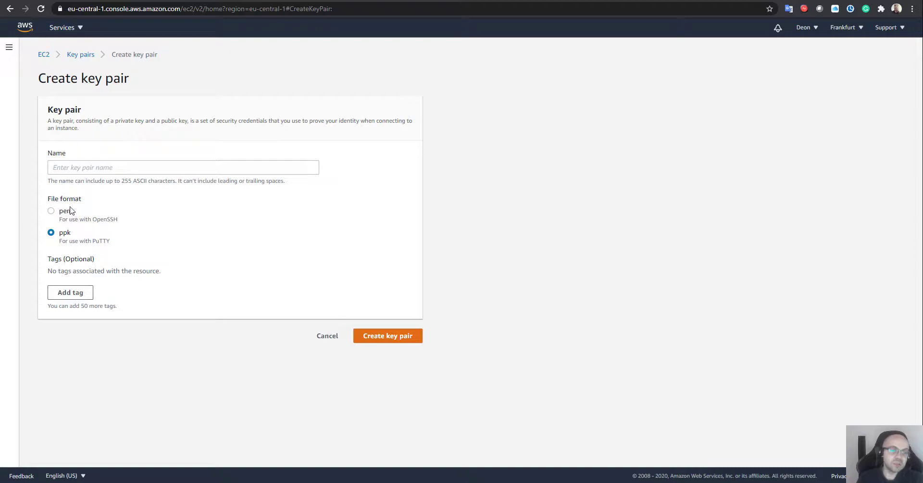
click(70, 172)
text(PUTTY)
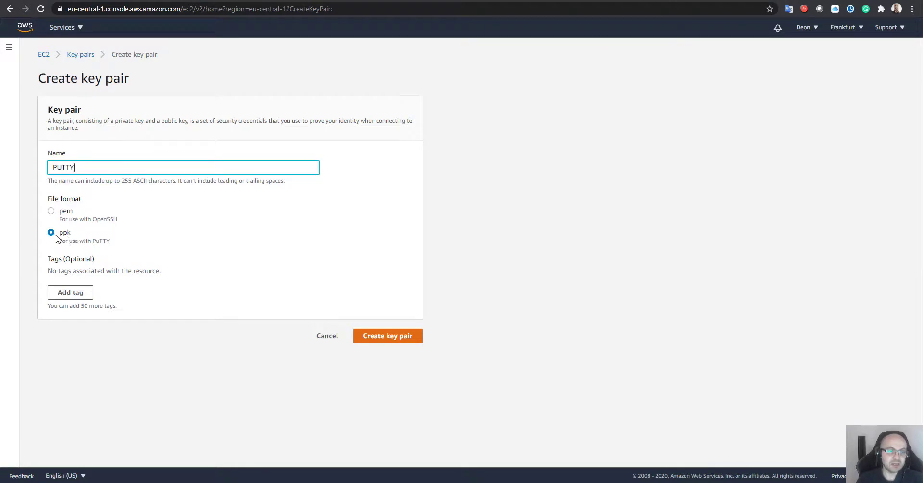
click(400, 344)
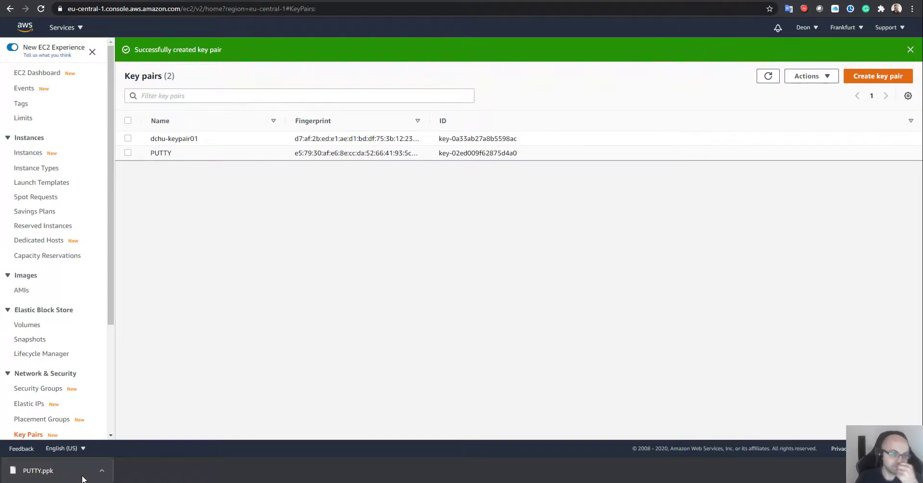
Open the downloaded PUTTY.ppk key file
click(102, 470)
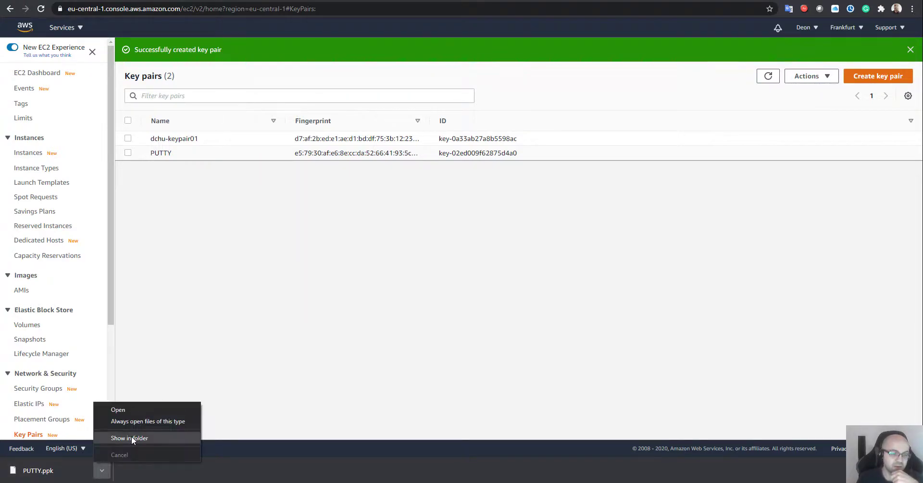
click(137, 409)
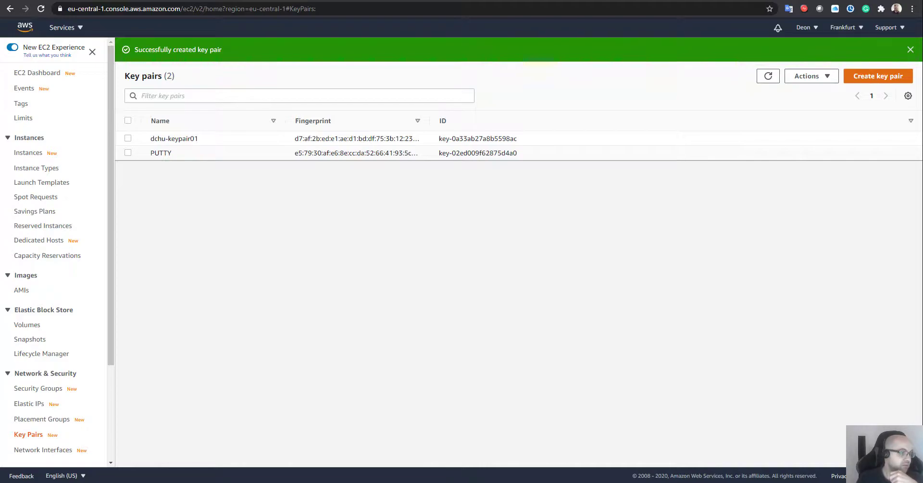
Look over the public and private key lines in PUTTY.ppk and put the file out of view
drag(237, 195, 263, 111)
drag(223, 144, 168, 126)
click(269, 147)
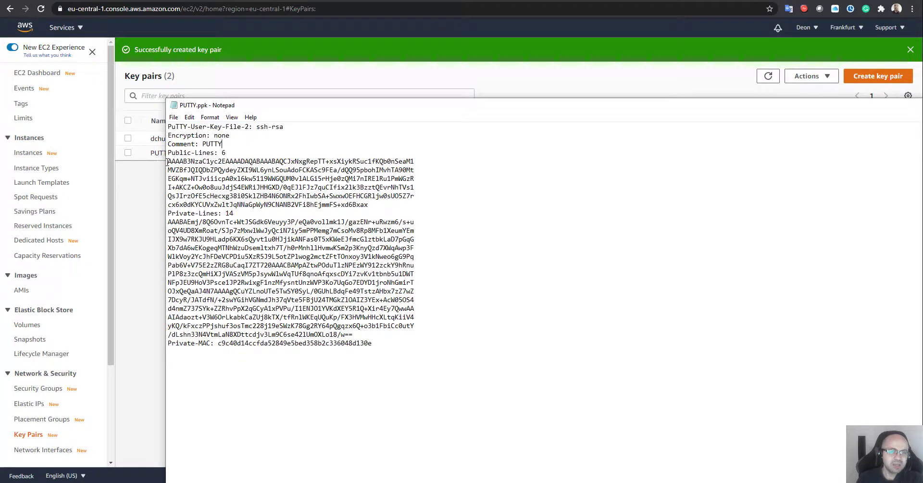
drag(167, 161, 364, 329)
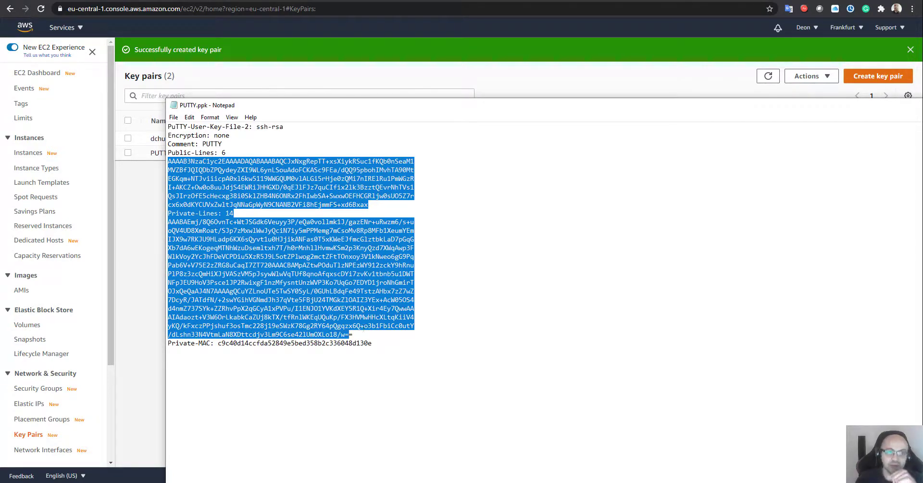
drag(316, 109, 126, 162)
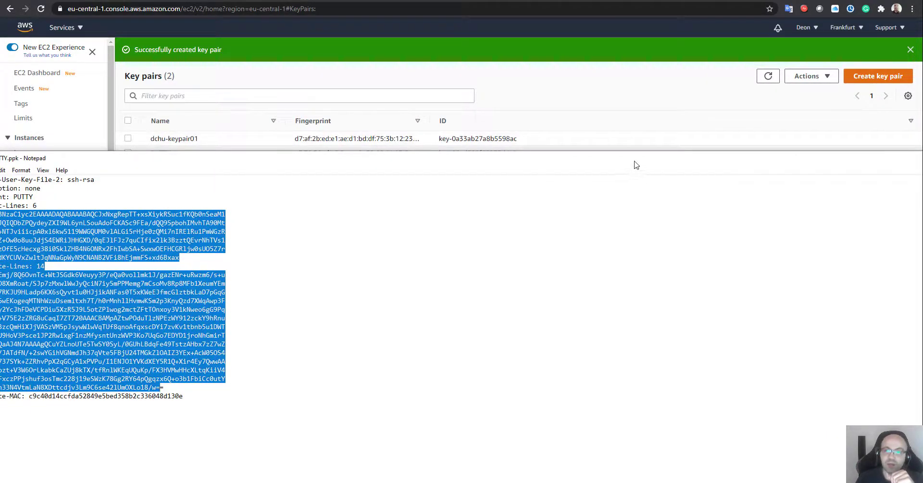
click(762, 185)
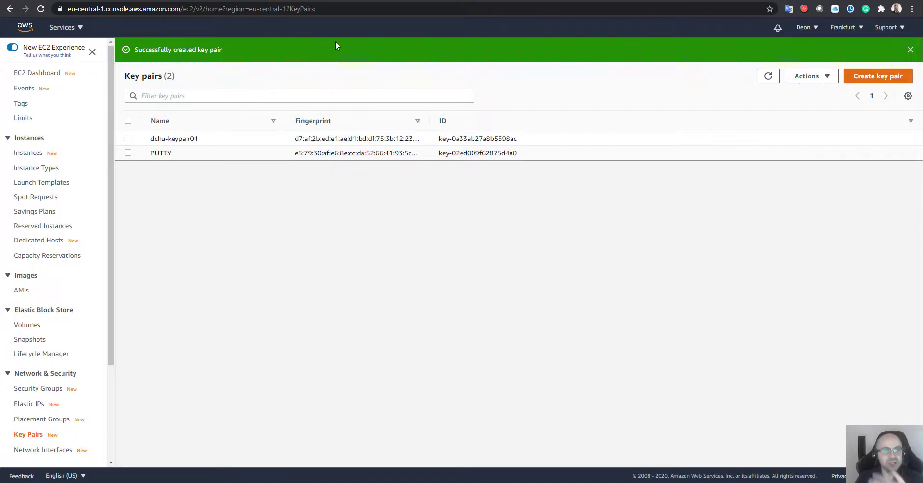
Open the list of EC2 instances in all states from the dashboard and select the AmazonLinux instance
click(32, 76)
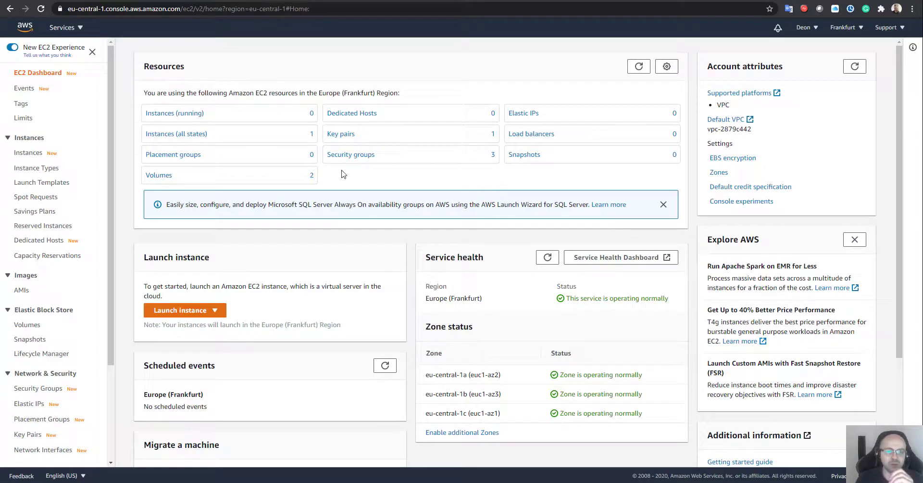
click(181, 134)
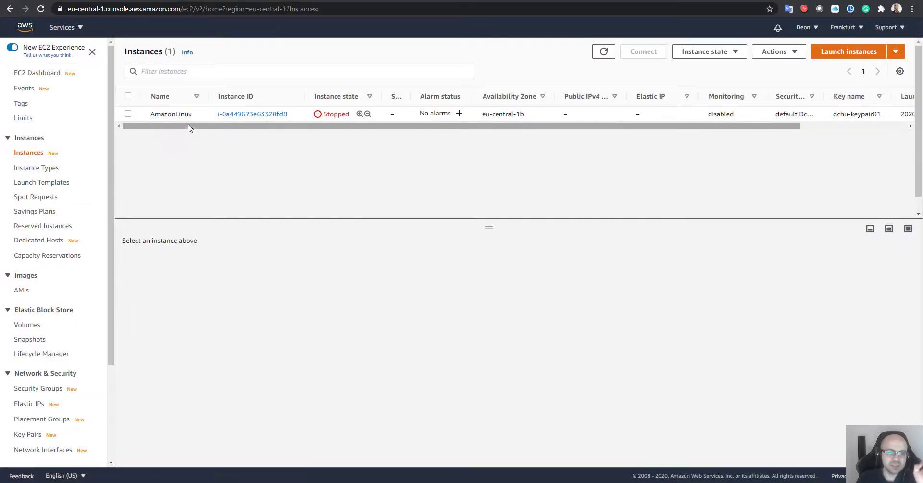
click(167, 115)
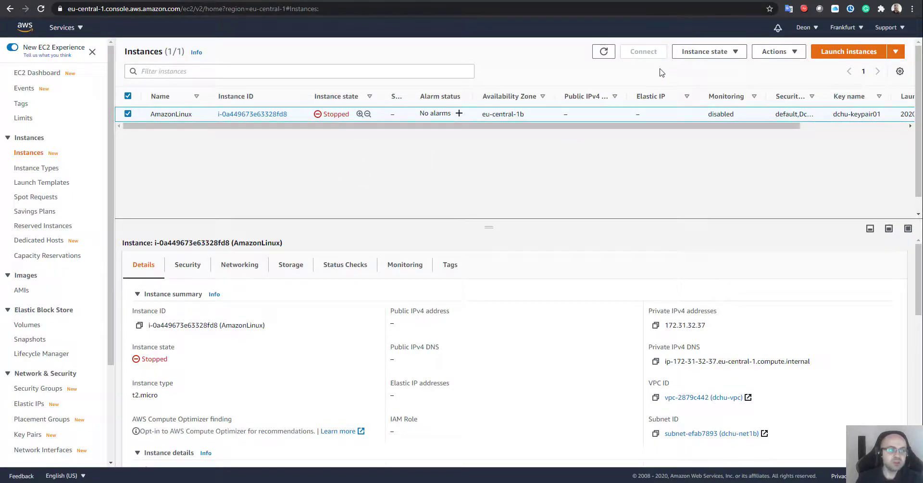
Check which instance state actions, such as start and terminate, are offered for the AmazonLinux instance
click(730, 54)
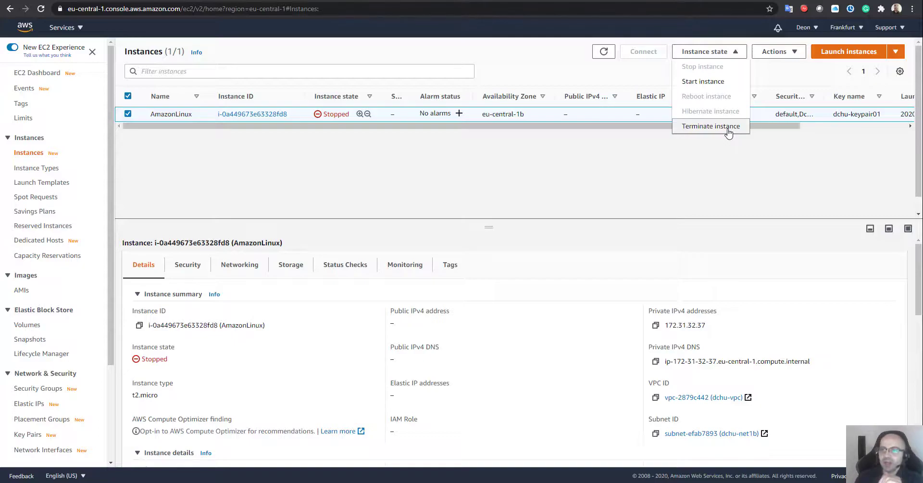
click(755, 160)
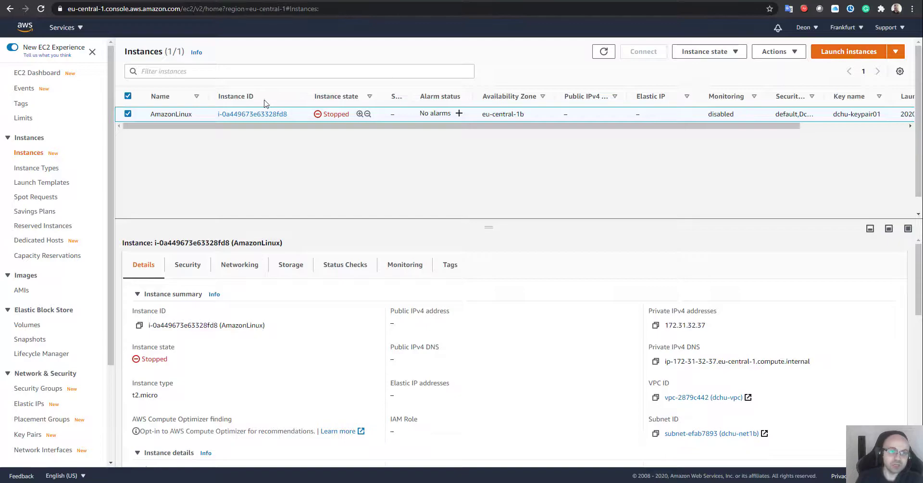
click(708, 54)
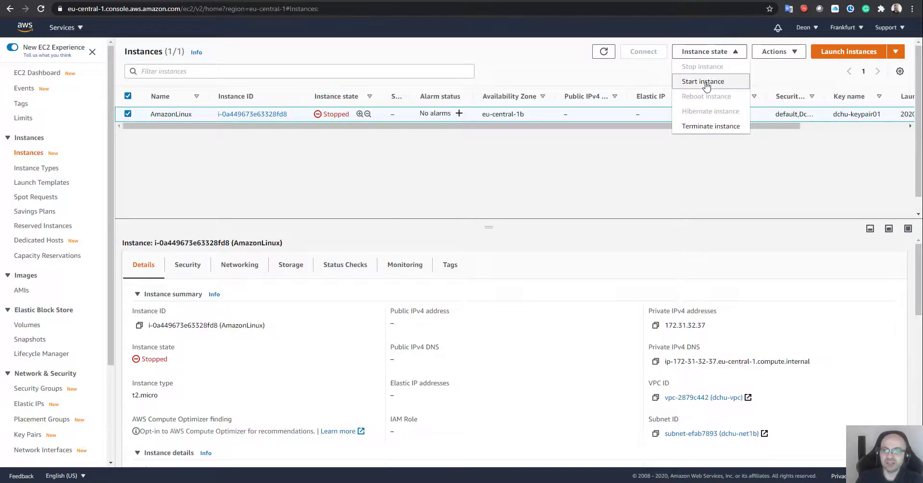
click(912, 53)
click(895, 51)
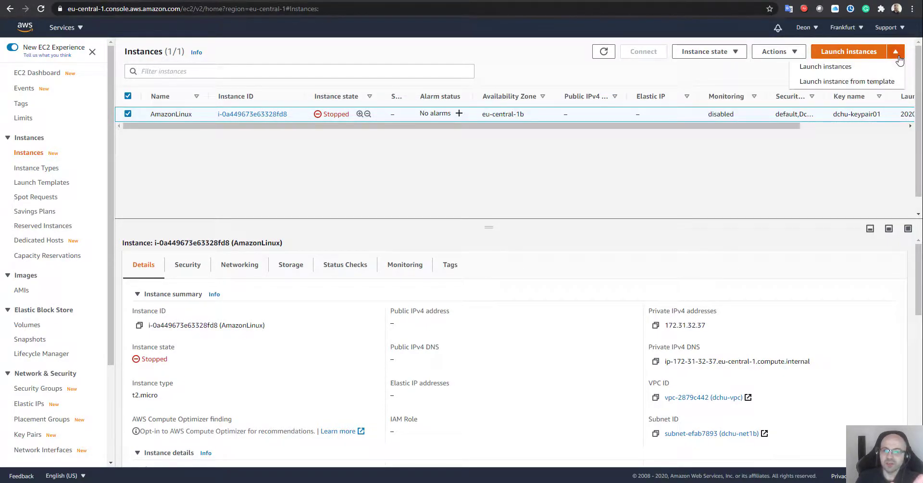
click(845, 81)
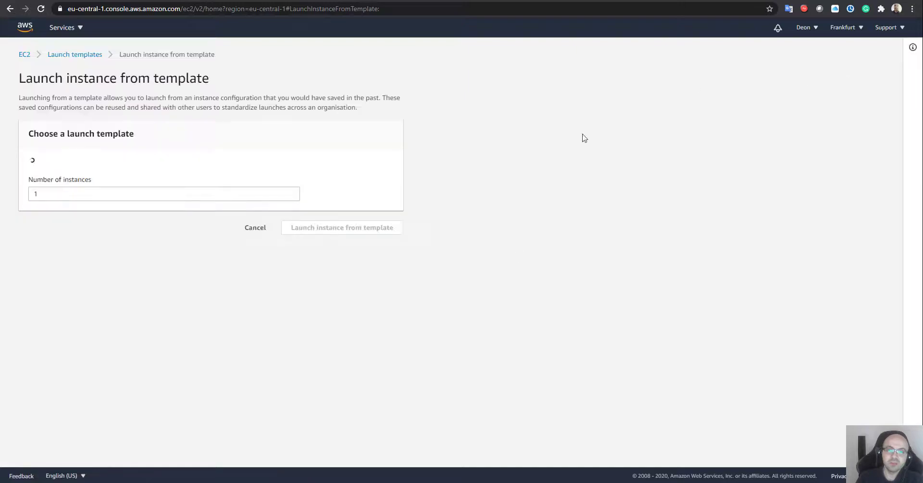
click(199, 210)
key(alt+Left)
Start launching a new instance, browse the quick-start machine images and limit them to free tier only
click(833, 53)
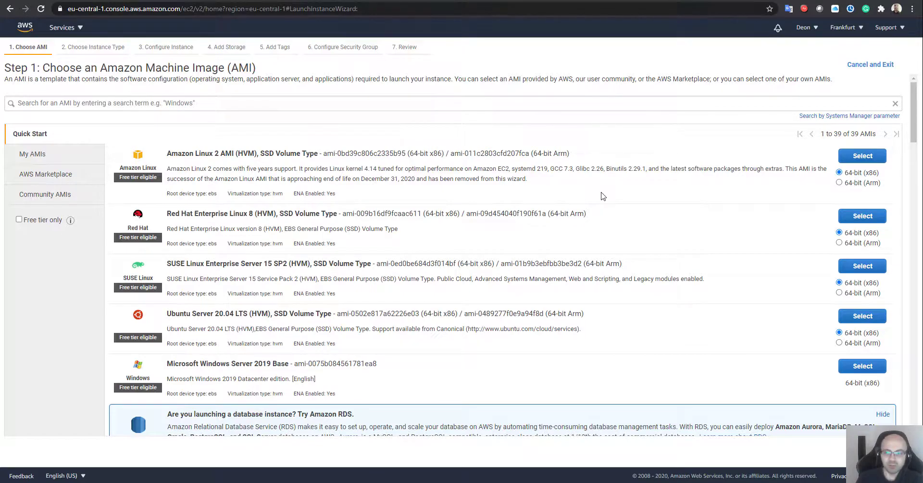
scroll(603, 195, down, 10)
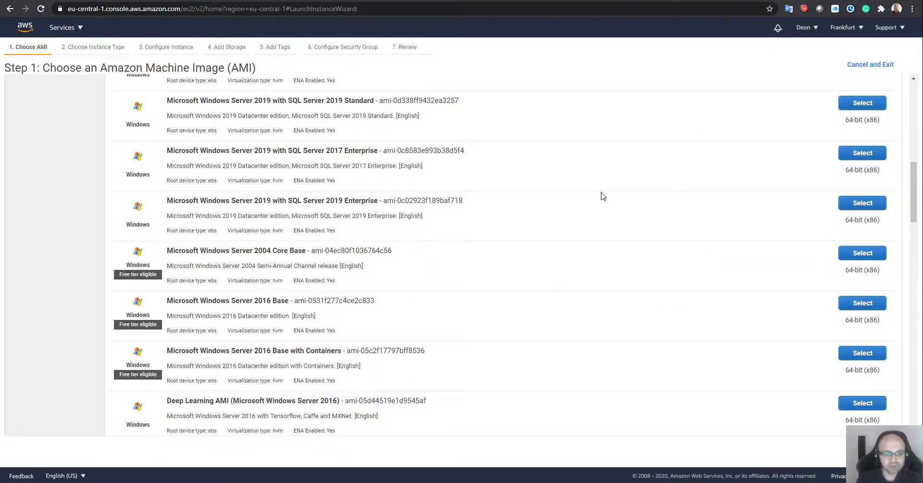
scroll(603, 195, down, 5)
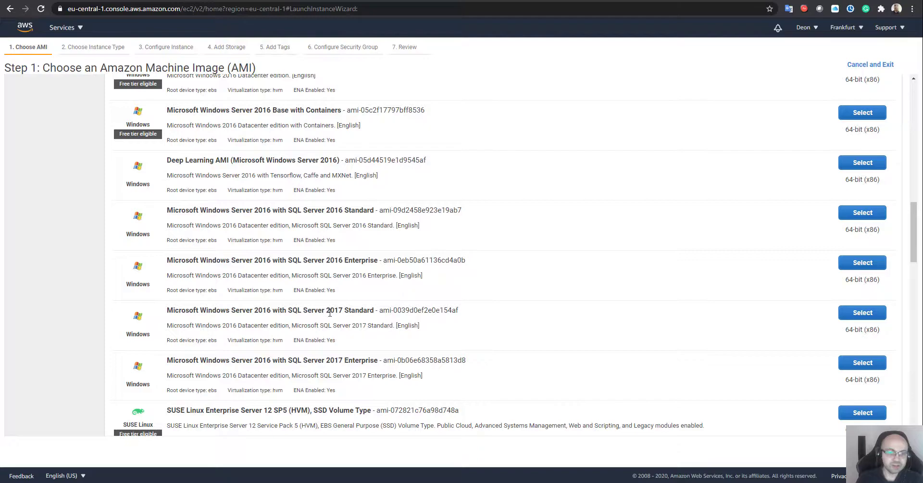
drag(329, 262, 375, 261)
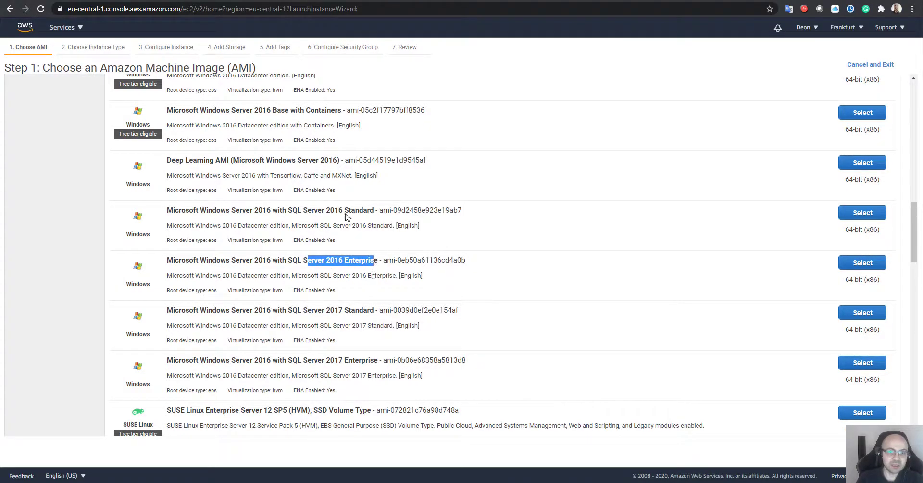
drag(344, 210, 378, 210)
click(634, 249)
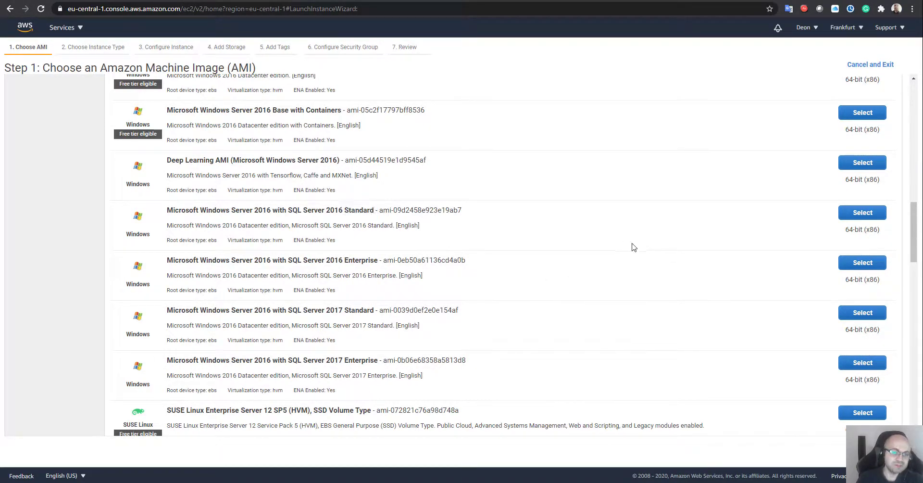
scroll(648, 241, up, 15)
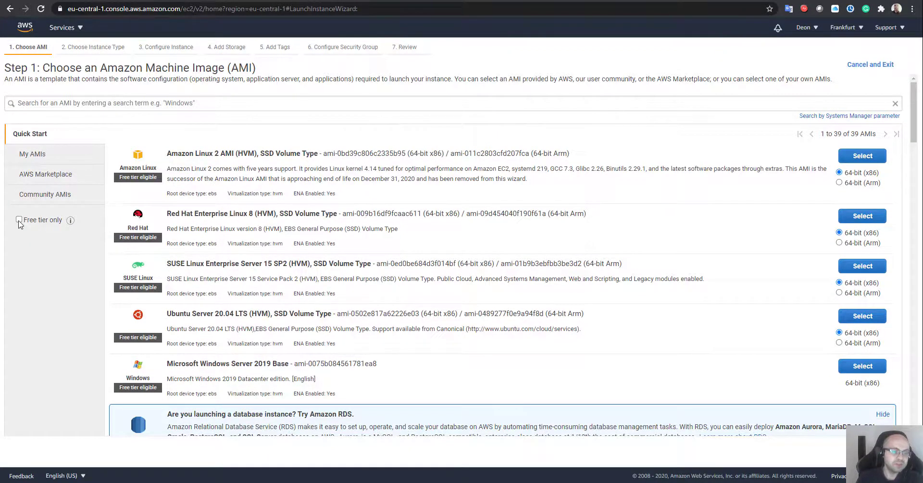
click(19, 220)
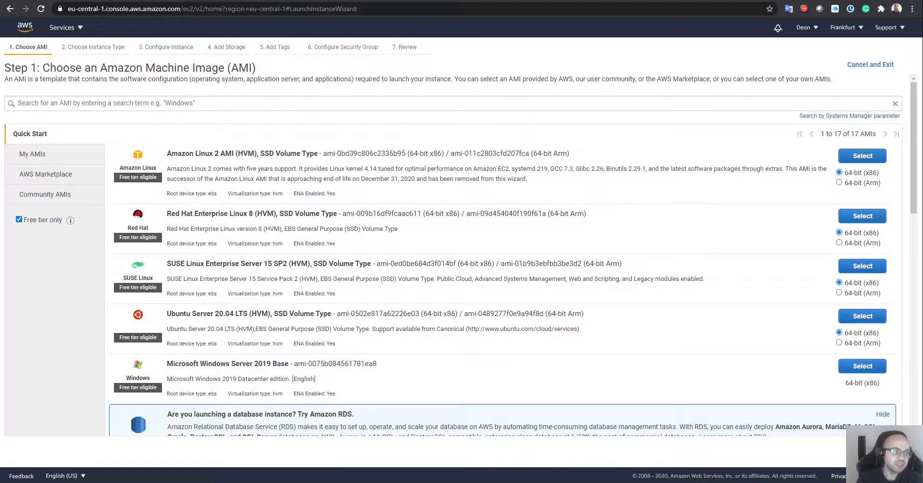
mouse_move(24, 204)
mouse_down()
mouse_move(18, 234)
mouse_move(70, 211)
mouse_move(13, 212)
mouse_up()
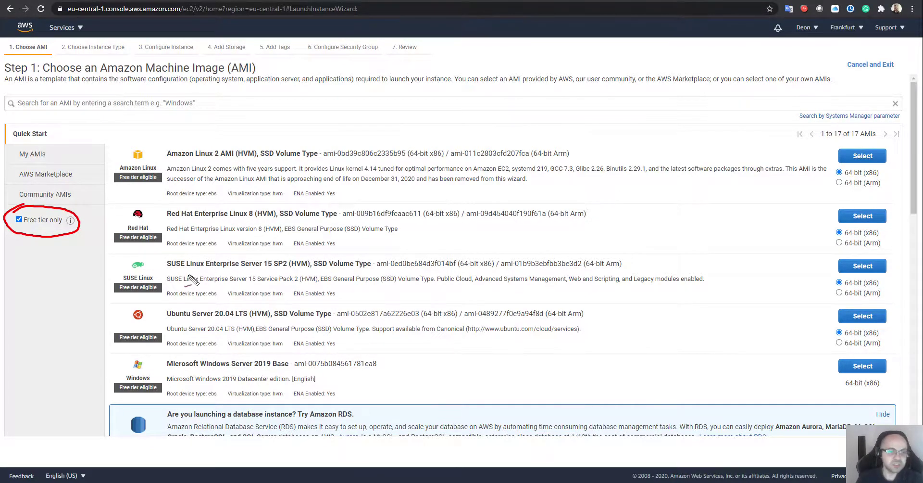
key(Escape)
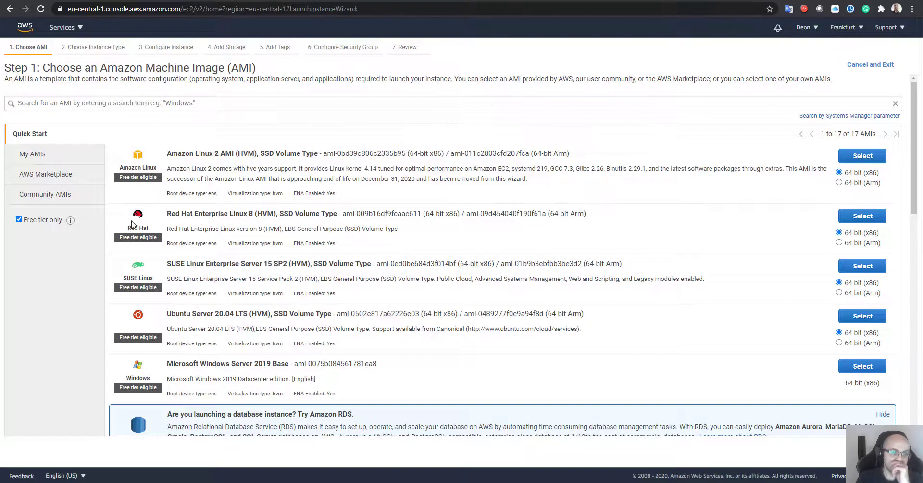
Choose the Red Hat Enterprise Linux 8 (HVM), SSD Volume Type image in its 64-bit (x86) version
drag(191, 210, 337, 214)
click(385, 240)
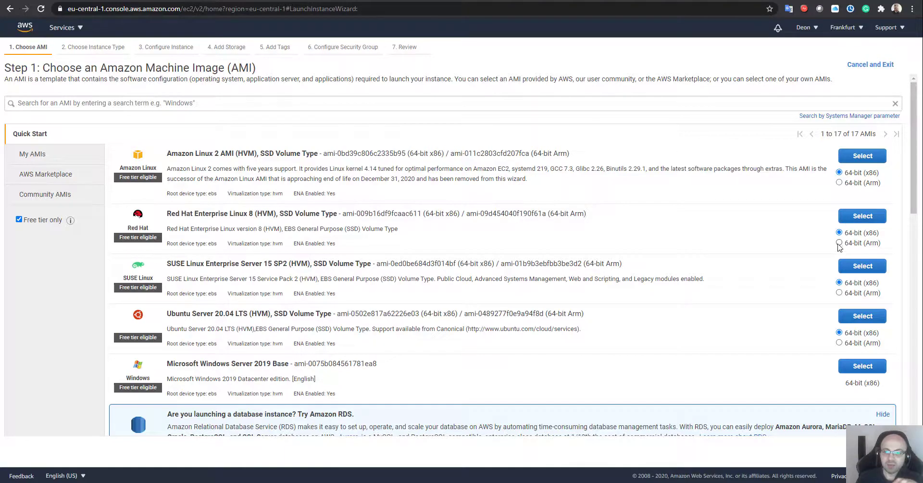
drag(882, 245, 861, 246)
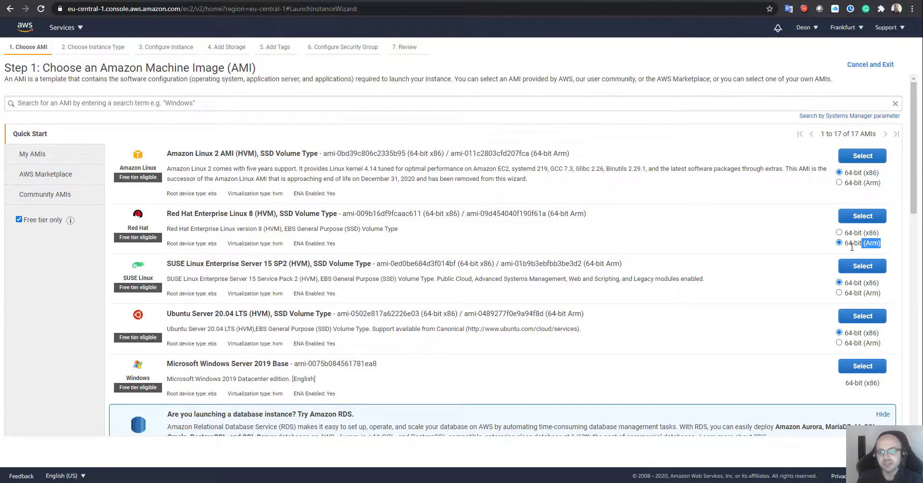
click(840, 233)
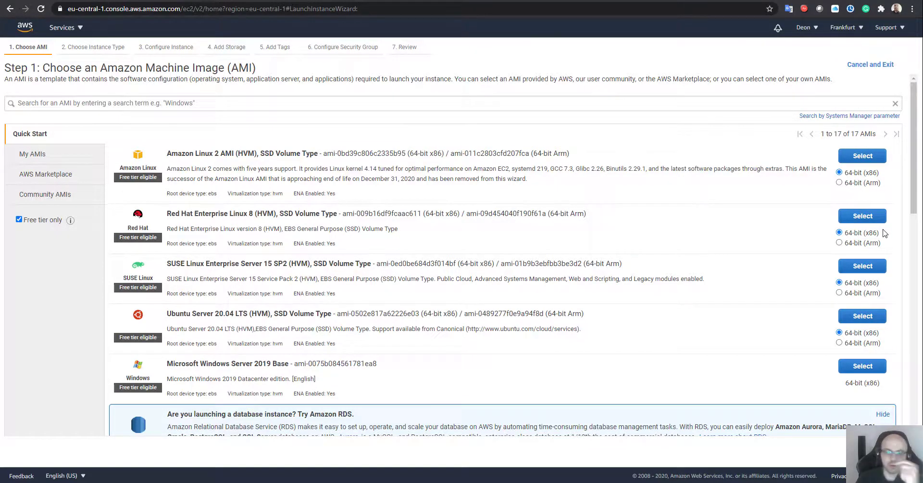
click(861, 220)
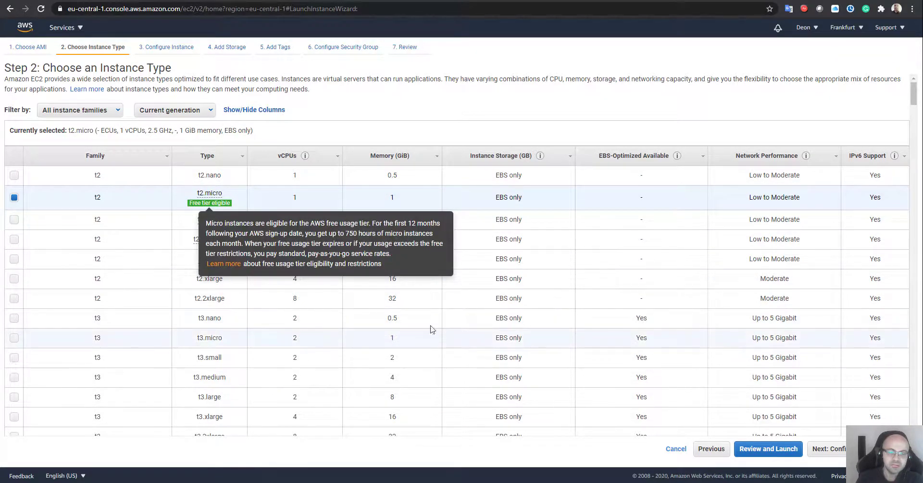
Look through the instance types, keep the free-tier-eligible t2.micro and proceed to the launch review
mouse_move(910, 105)
mouse_down()
mouse_move(916, 262)
mouse_move(920, 115)
mouse_up()
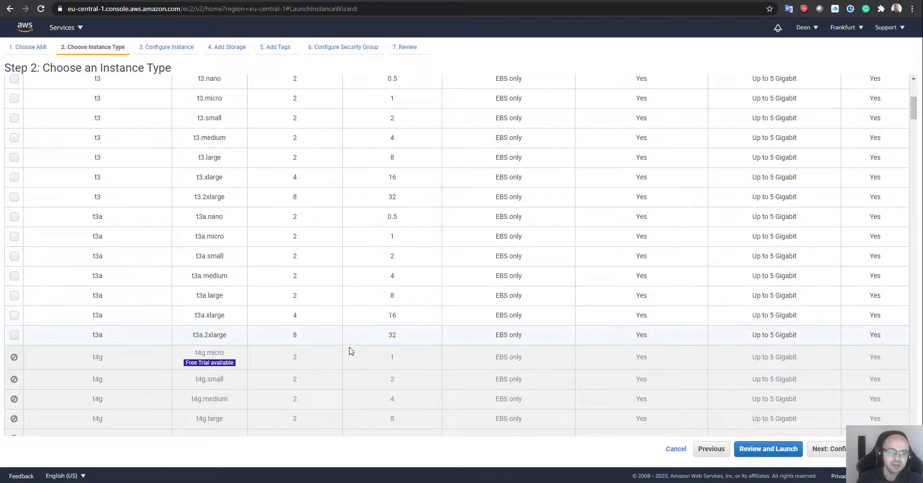
scroll(367, 323, up, 5)
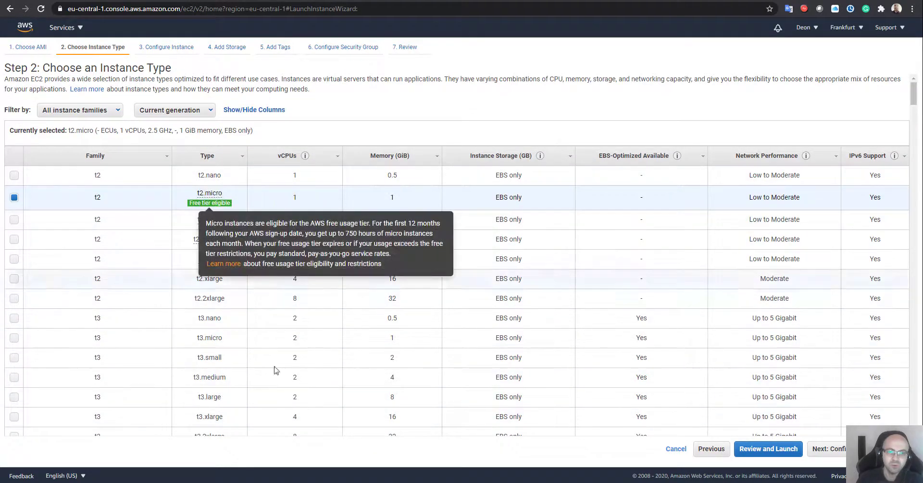
click(788, 450)
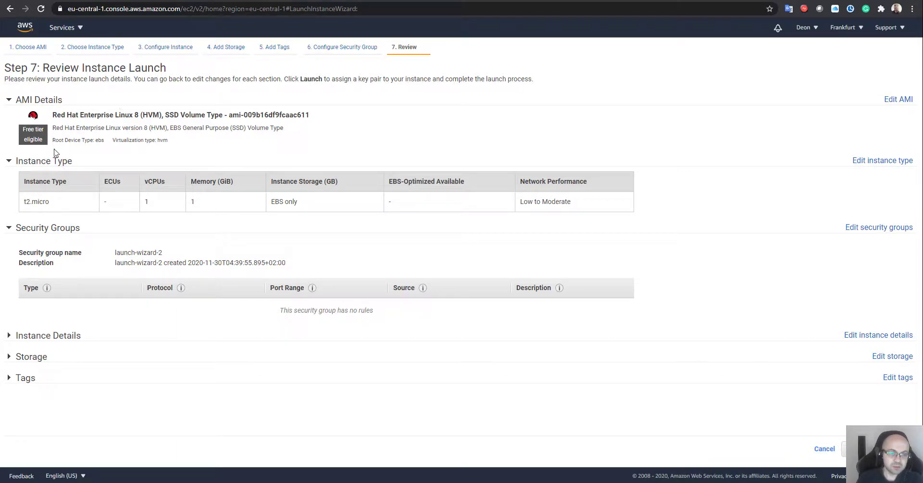
Check the storage and instance details sections of the launch review and collapse them again
click(8, 358)
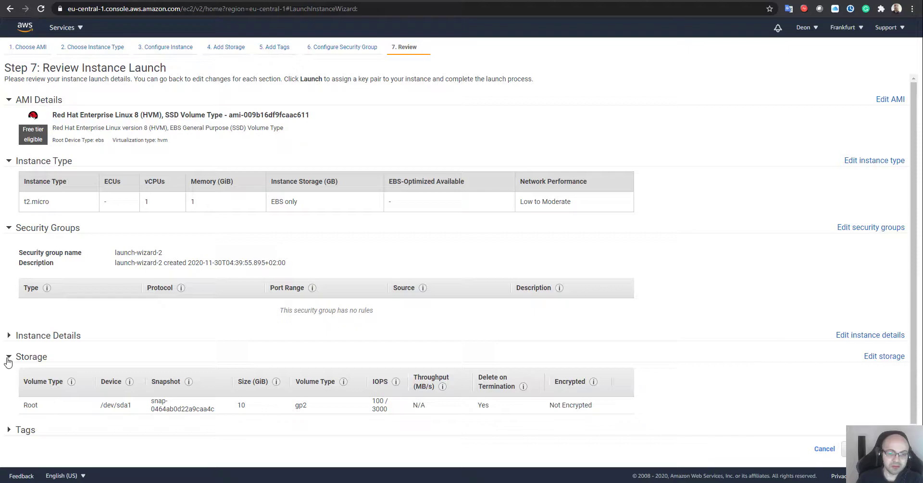
click(9, 357)
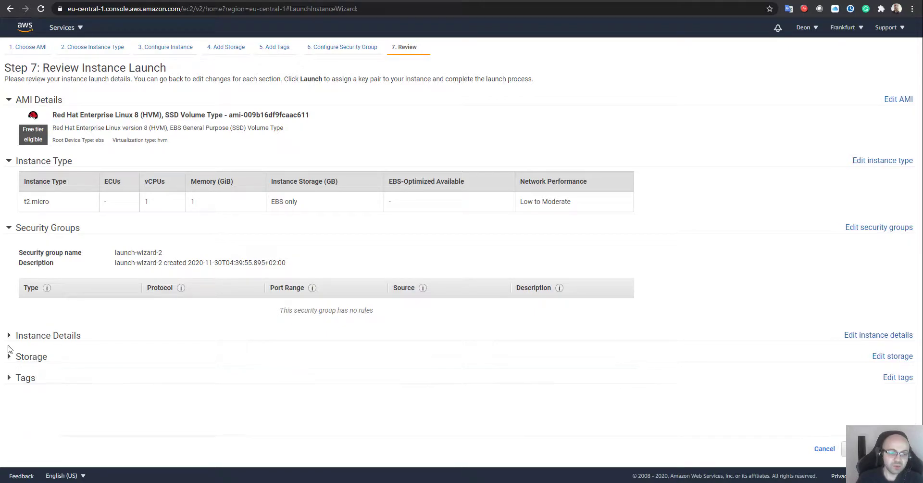
click(9, 336)
click(9, 336)
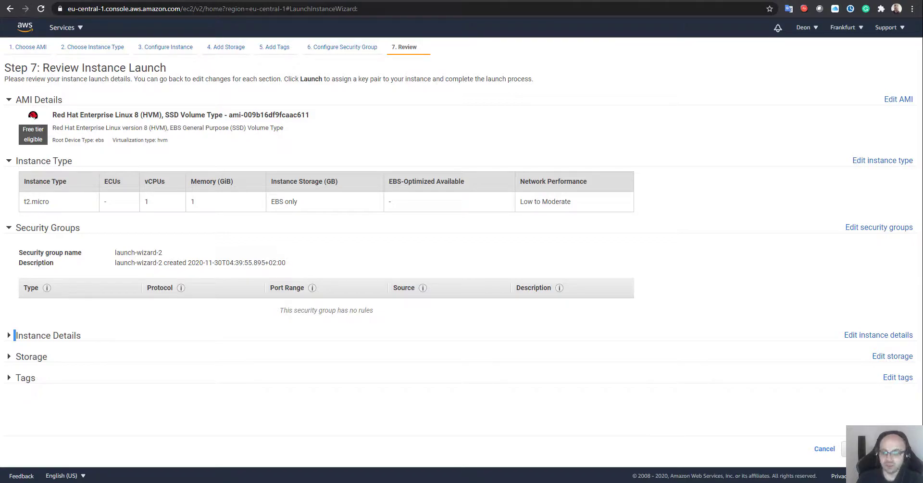
Proceed to launch, choose the existing key pair PUTTY and acknowledge having access to its private key file
click(866, 448)
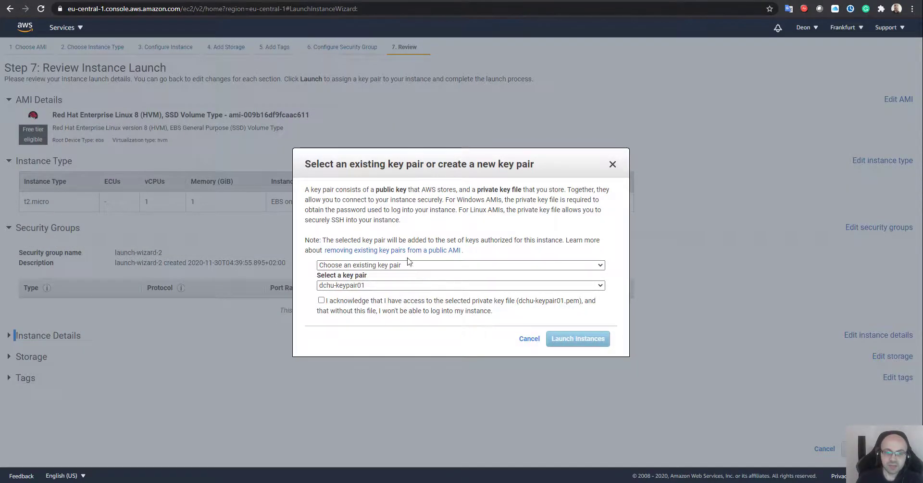
click(432, 265)
click(405, 264)
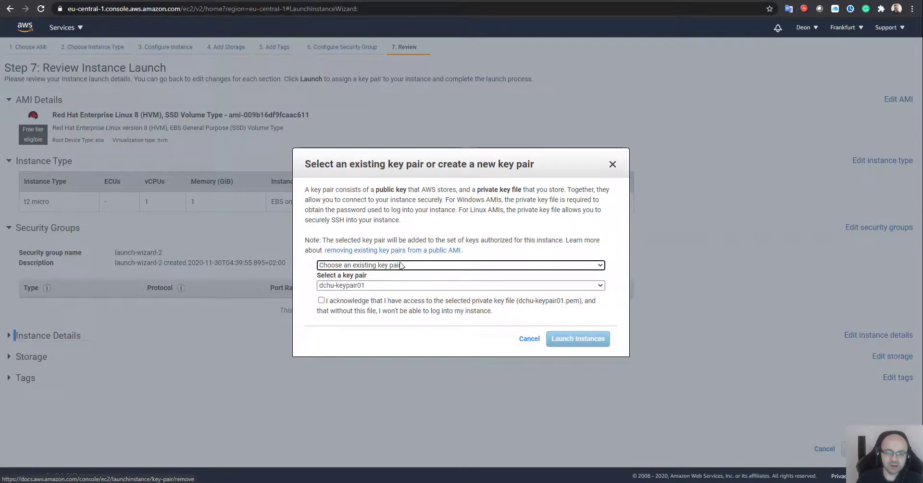
click(342, 285)
click(336, 304)
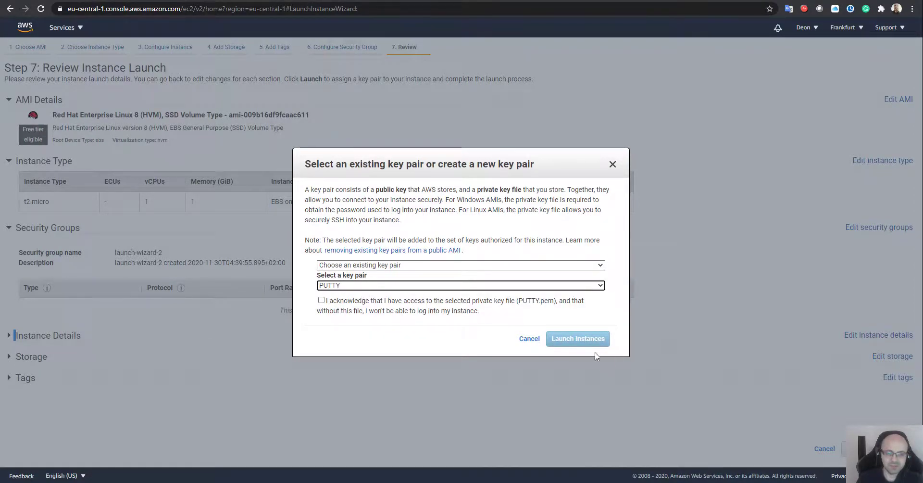
click(321, 300)
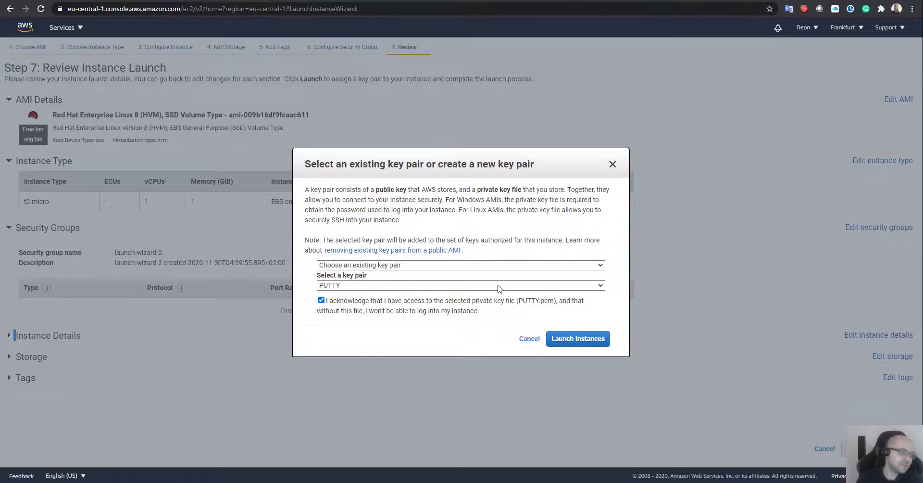
Launch the Red Hat instance with the chosen key pair and open the list of instances
click(579, 339)
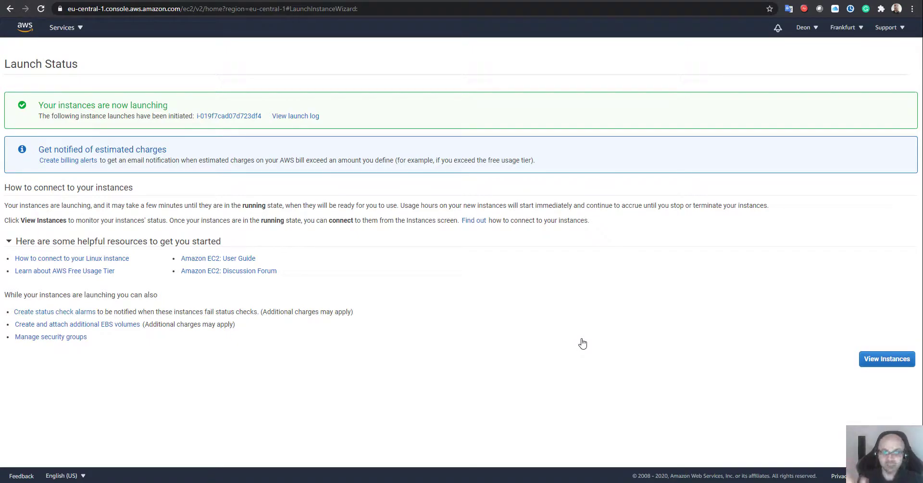
click(889, 358)
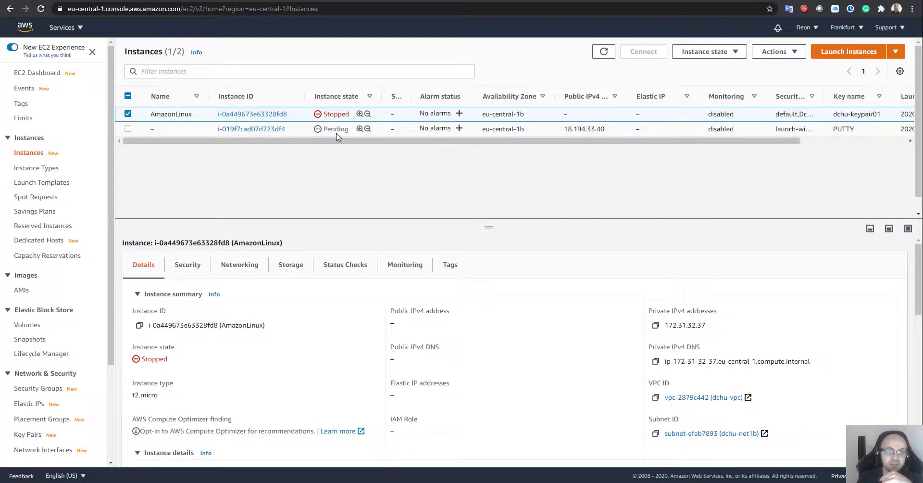
Select the newly launched instance and name it RedHat
click(338, 130)
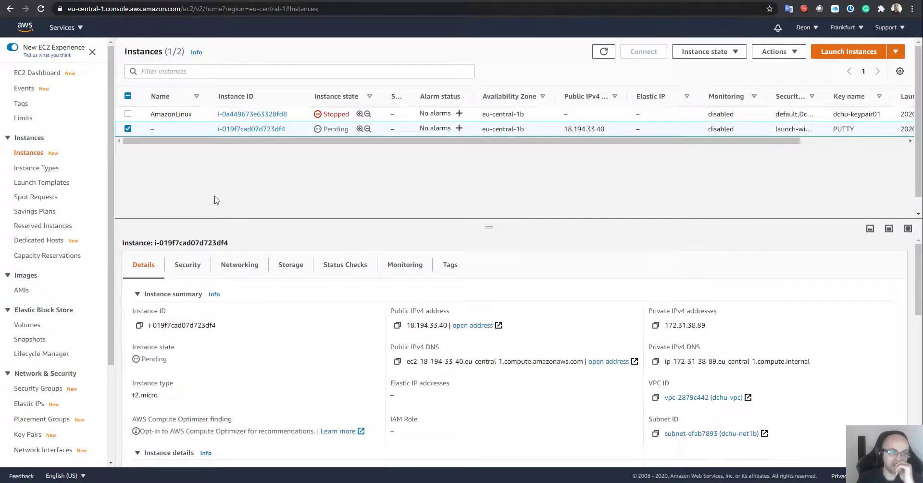
click(160, 129)
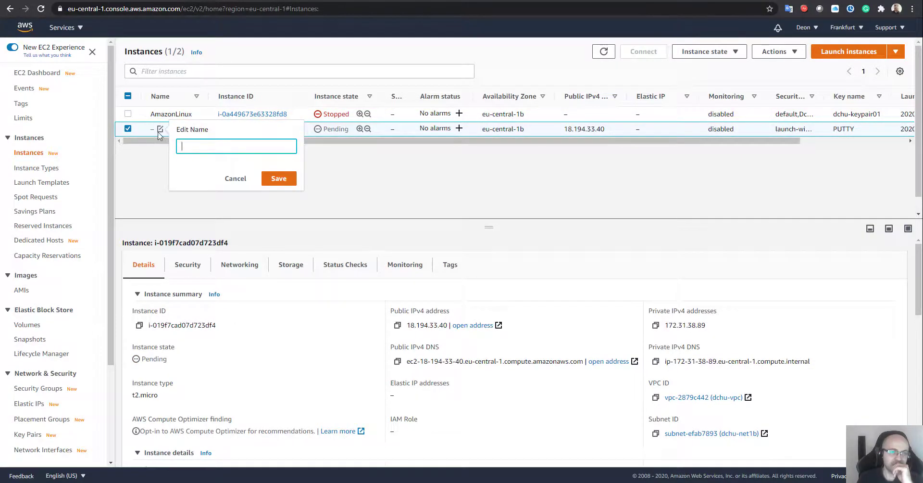
text(RedHat)
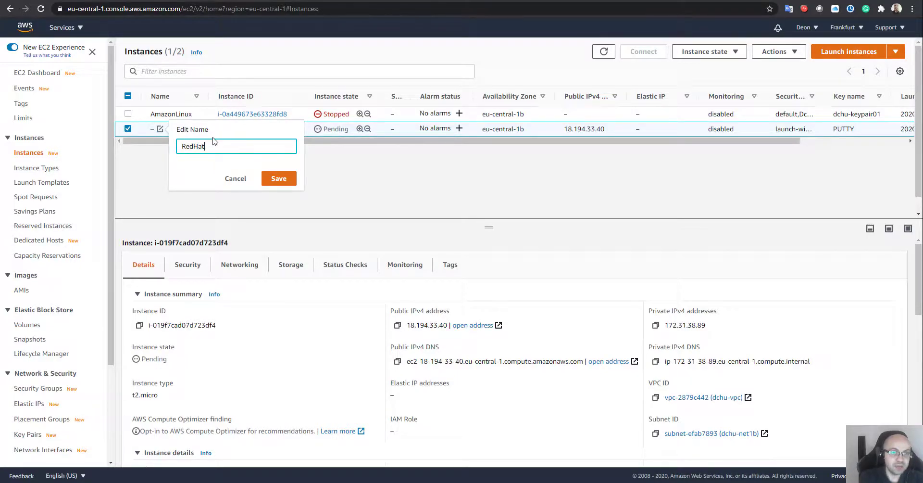
key(Return)
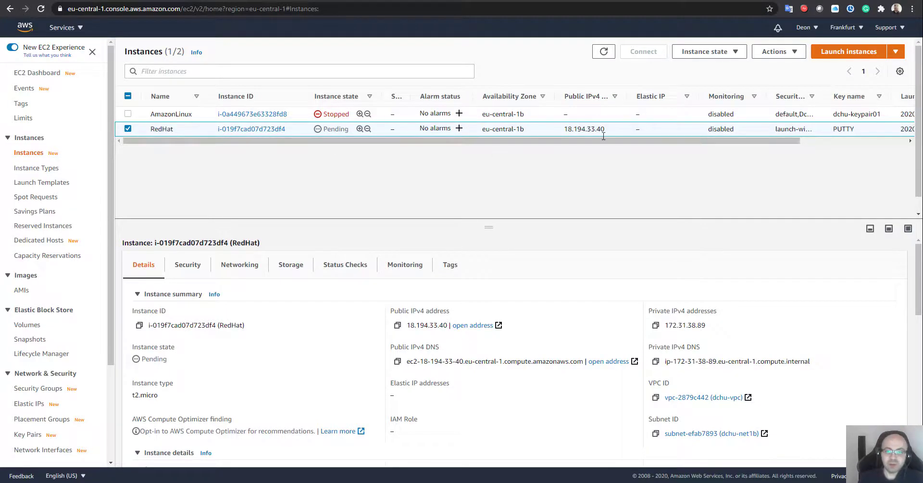
Widen the Public IPv4 address column and select the RedHat instance's address
drag(631, 98, 672, 99)
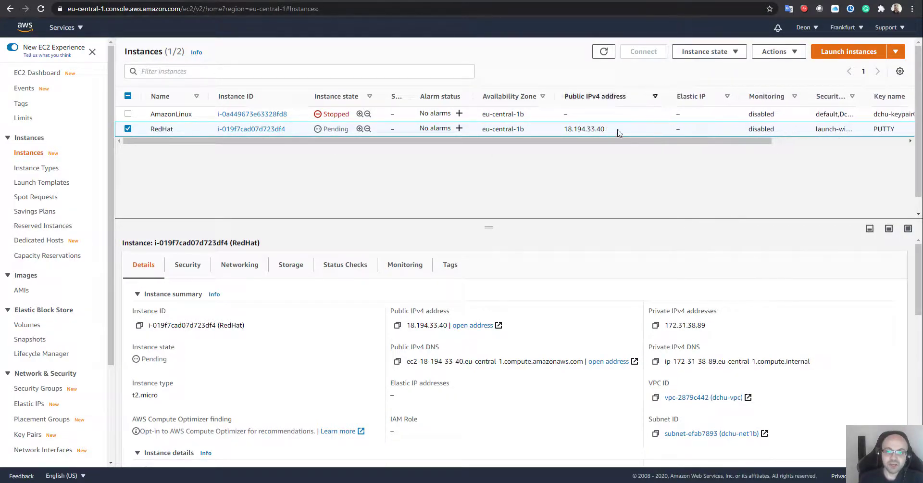
drag(608, 132, 564, 129)
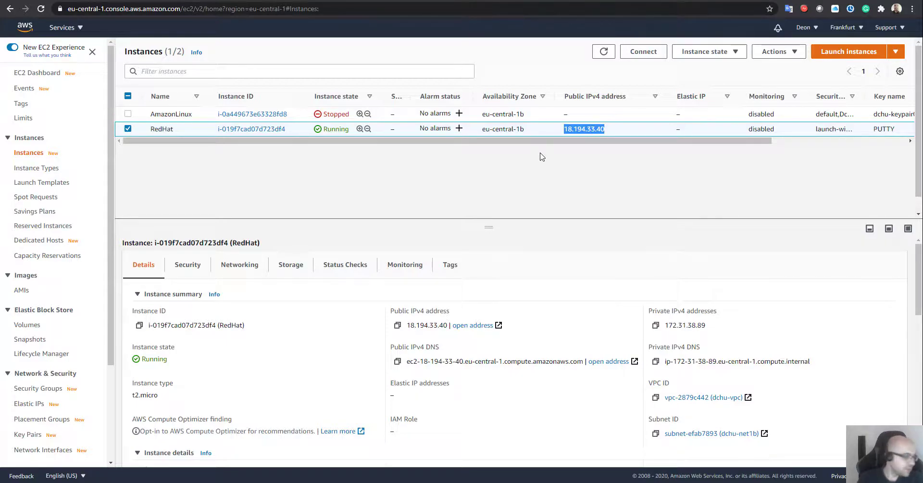
Switch to the E:\AWS\Putty folder in File Explorer, enlarge its window and start putty.exe
key(alt+Tab)
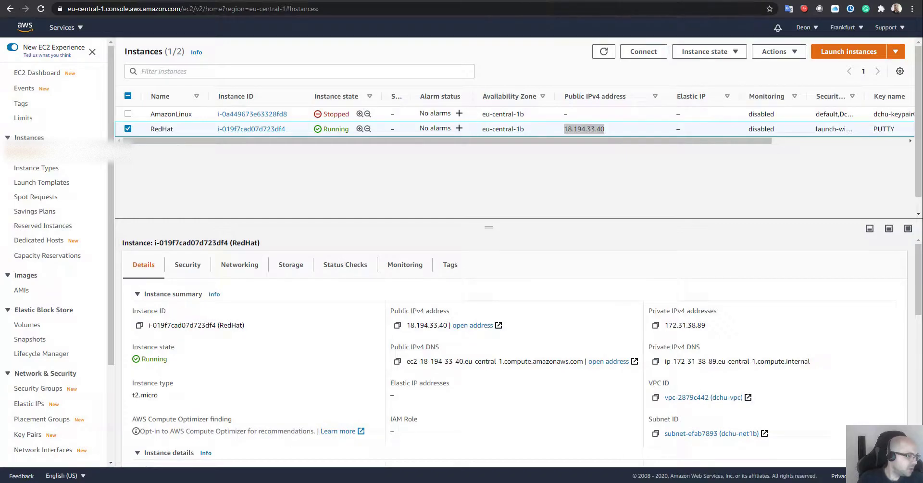
key(alt+Tab)
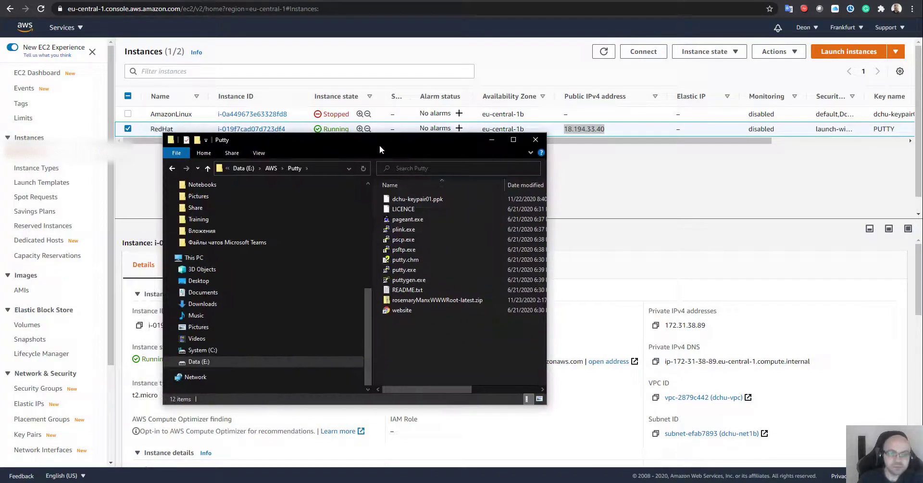
double_click(379, 146)
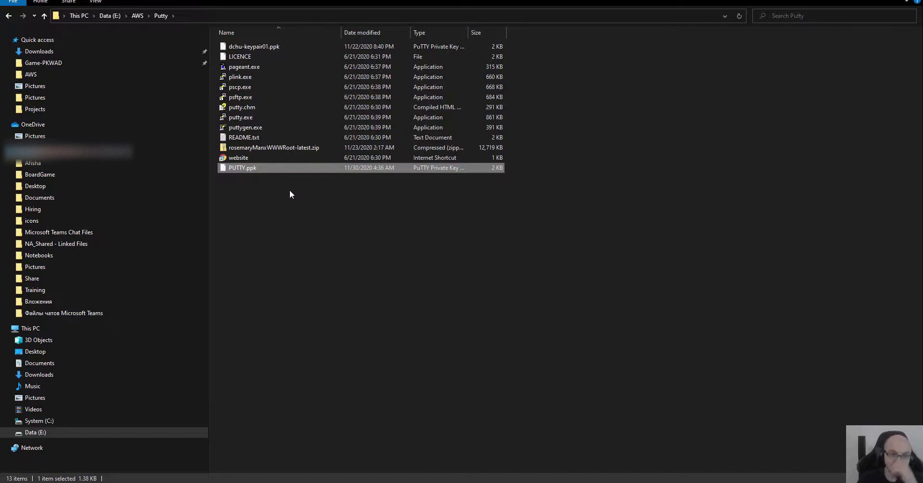
click(258, 117)
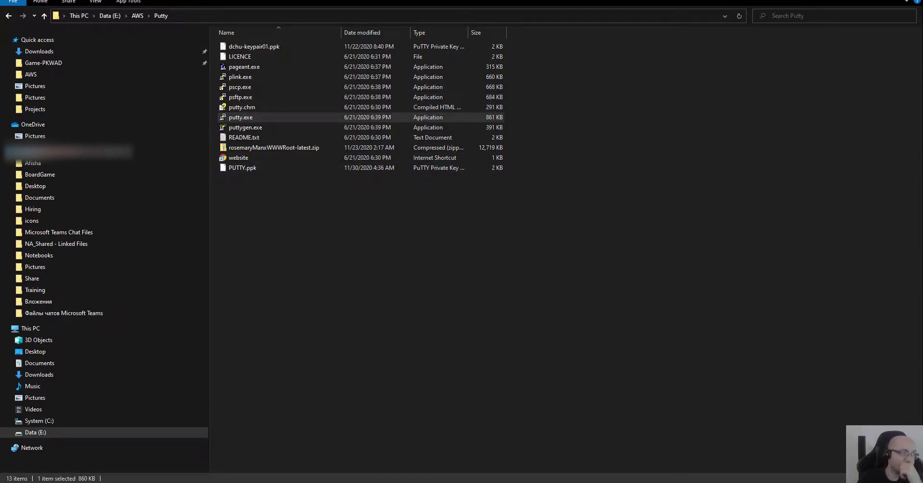
key(Return)
Copy the RedHat instance's public IPv4 address, 18.194.33.40, from the EC2 console and enter it as the host name in PuTTY
right_click(543, 203)
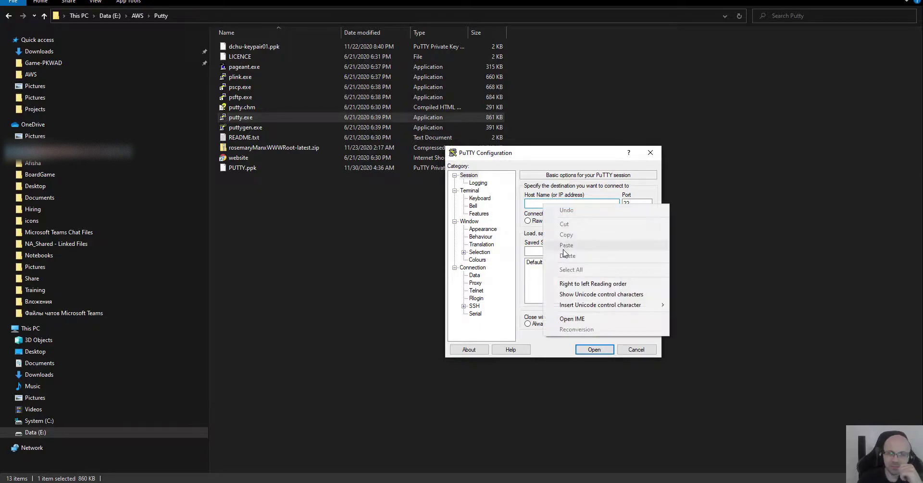
click(354, 339)
mouse_move(246, 481)
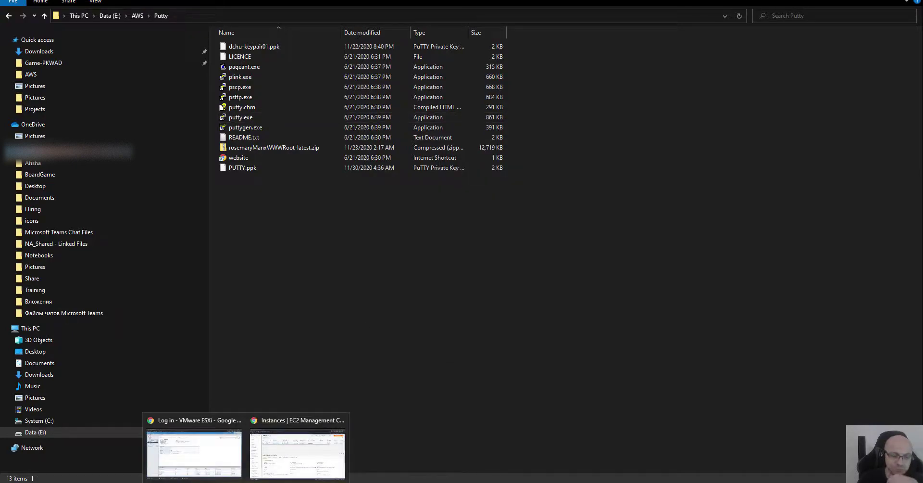
click(304, 454)
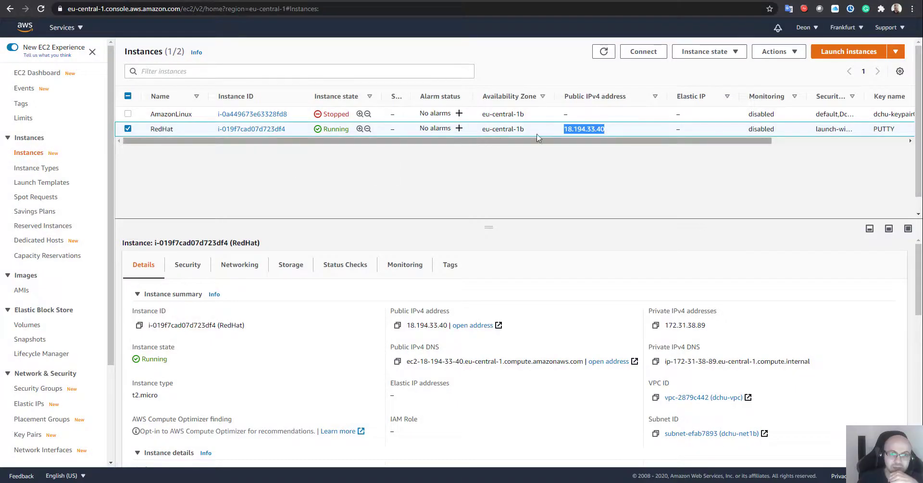
right_click(591, 128)
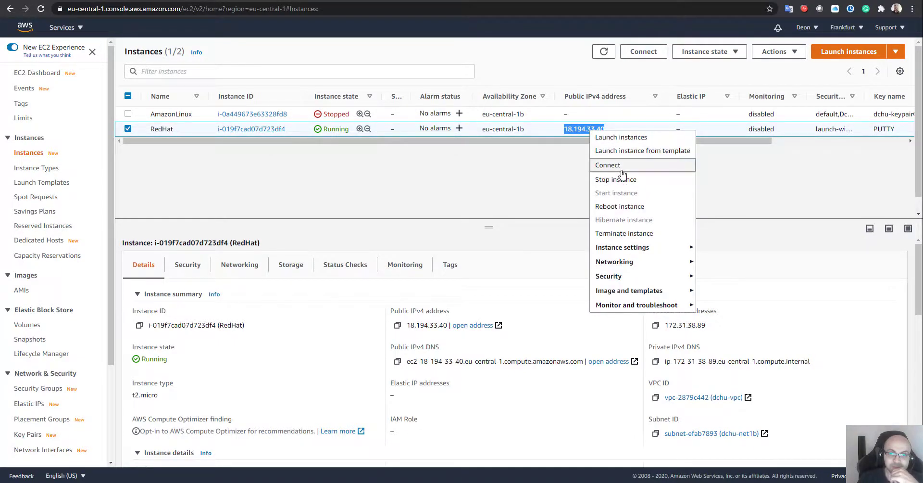
click(589, 6)
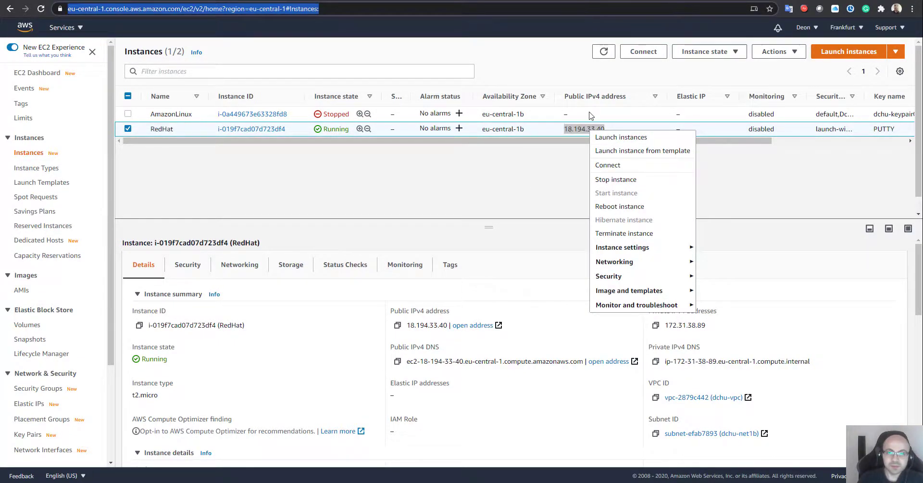
double_click(579, 129)
key(ctrl+c)
click(565, 152)
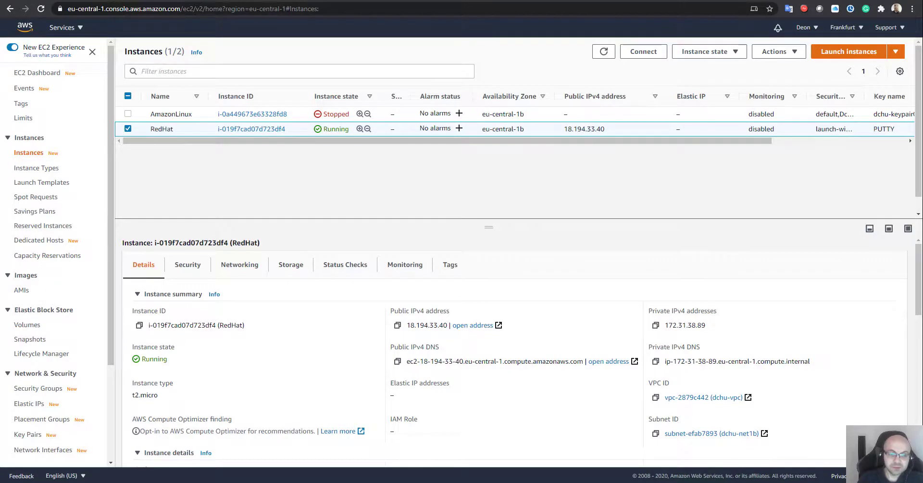
key(ctrl+v)
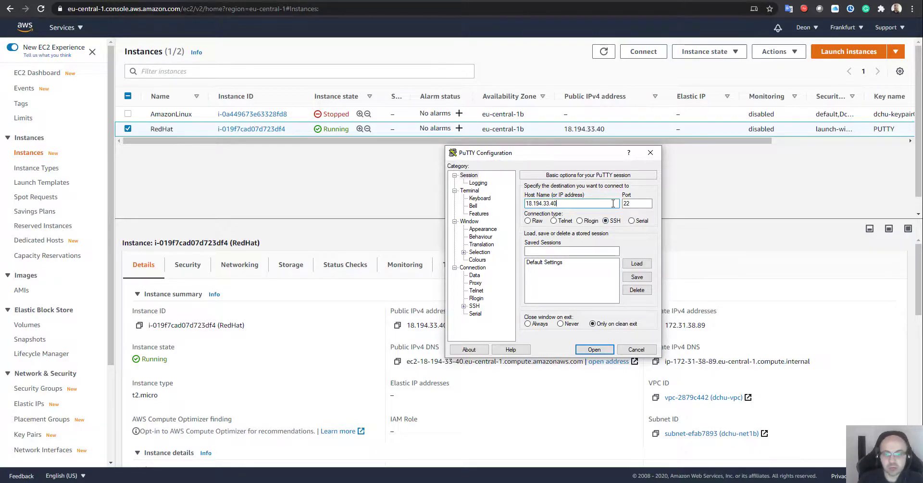
Set the private key file for SSH authentication to PUTTY.ppk from the E:\AWS\Putty folder
click(463, 305)
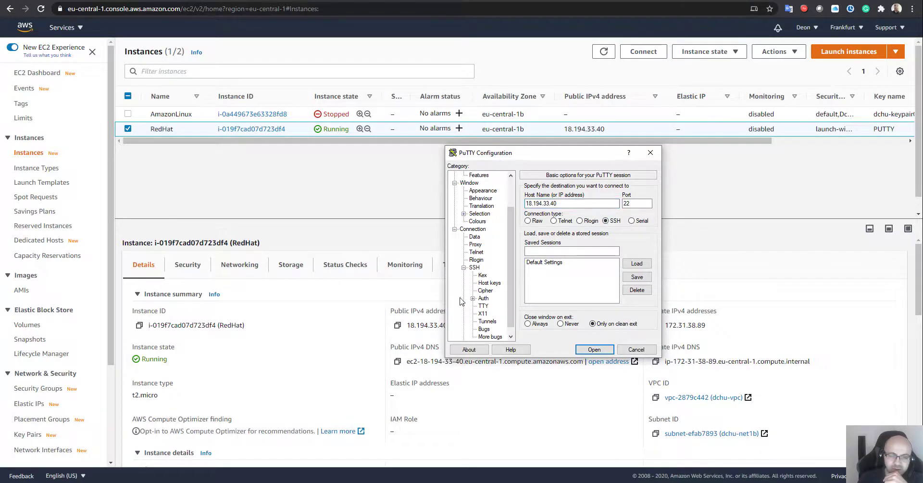
drag(509, 301, 510, 309)
click(473, 290)
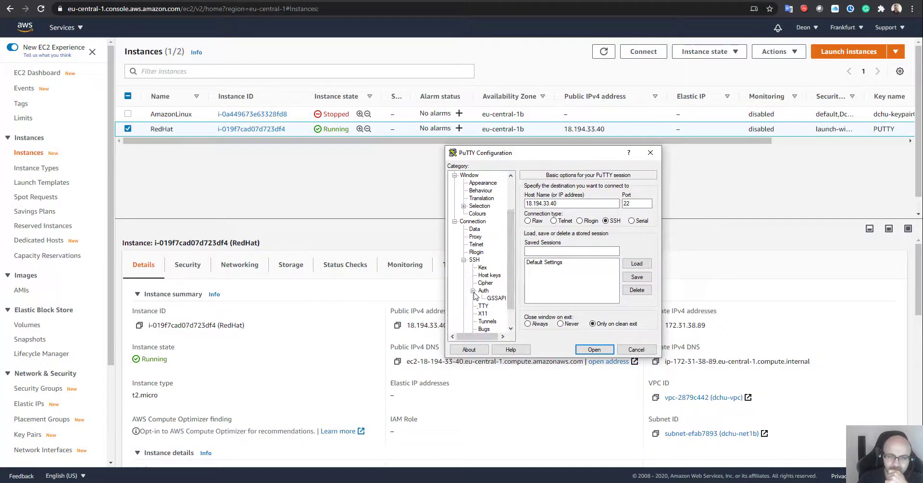
click(485, 291)
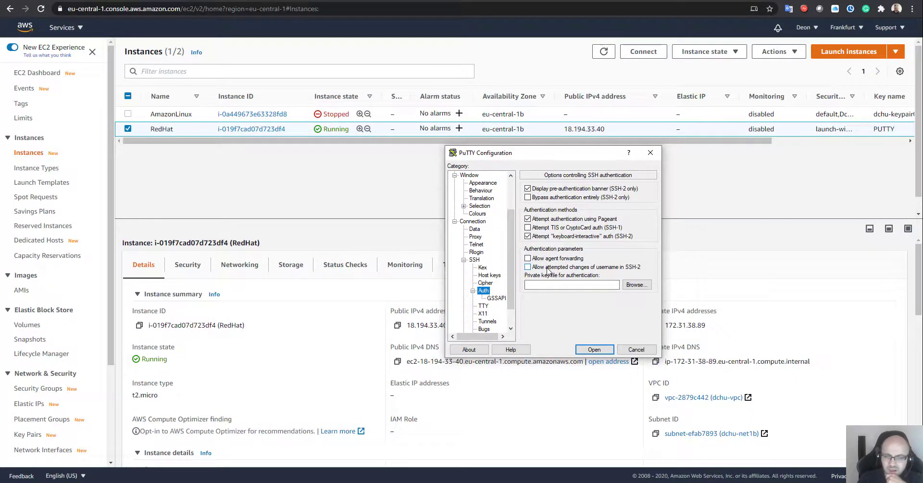
click(632, 285)
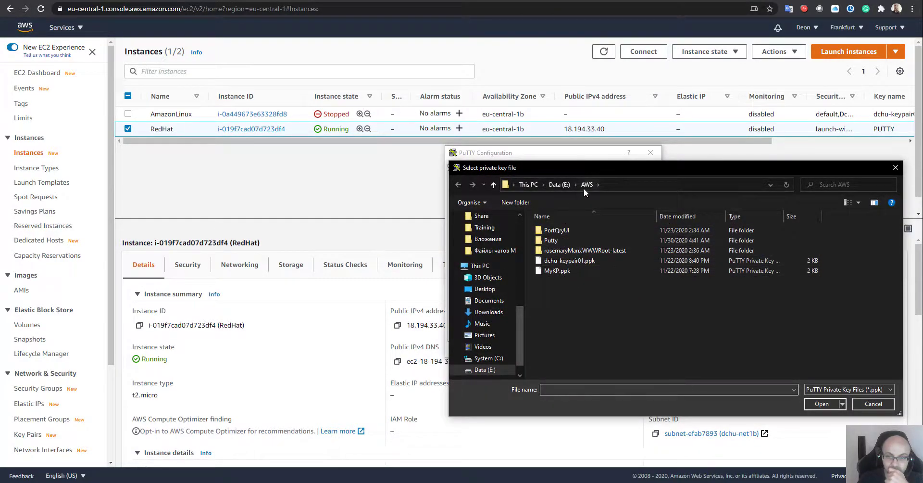
double_click(553, 241)
double_click(558, 241)
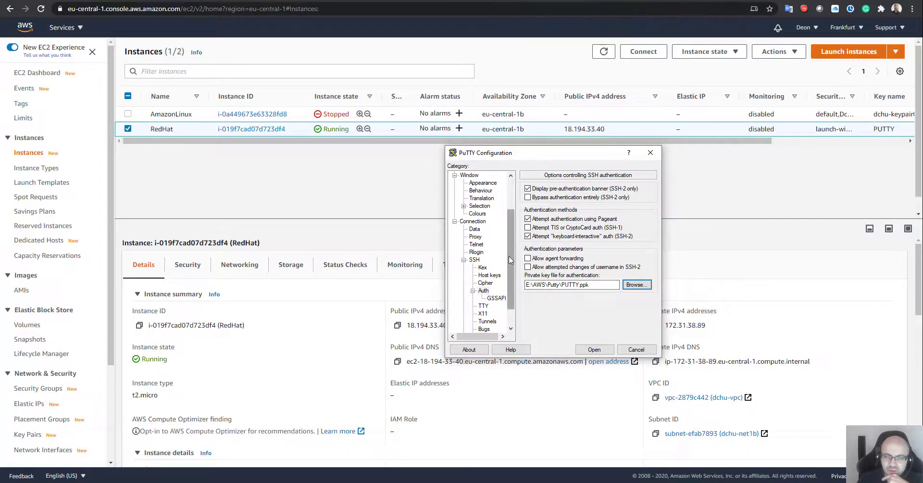
Set the auto-login username of the PuTTY connection to ec2-user
click(474, 229)
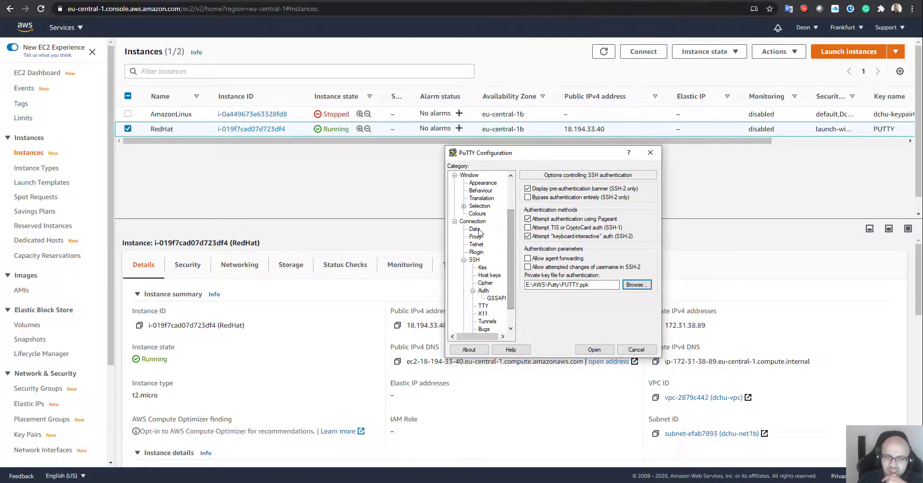
click(607, 195)
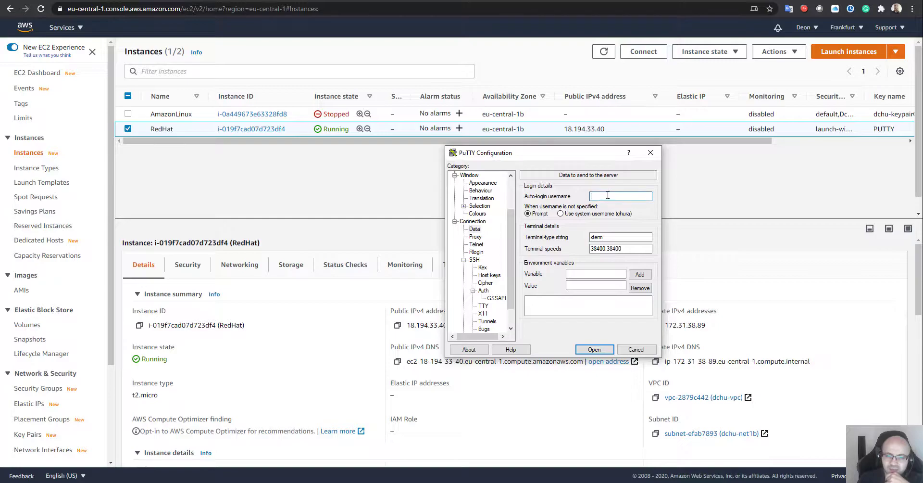
text(ec2-user)
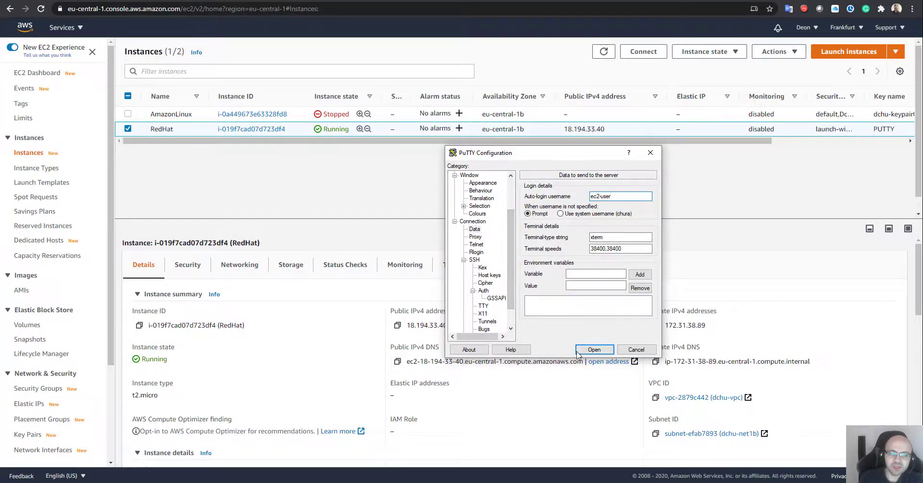
Recheck the private key file and host name in PuTTY against the RedHat instance's public IPv4 address in the console
click(483, 291)
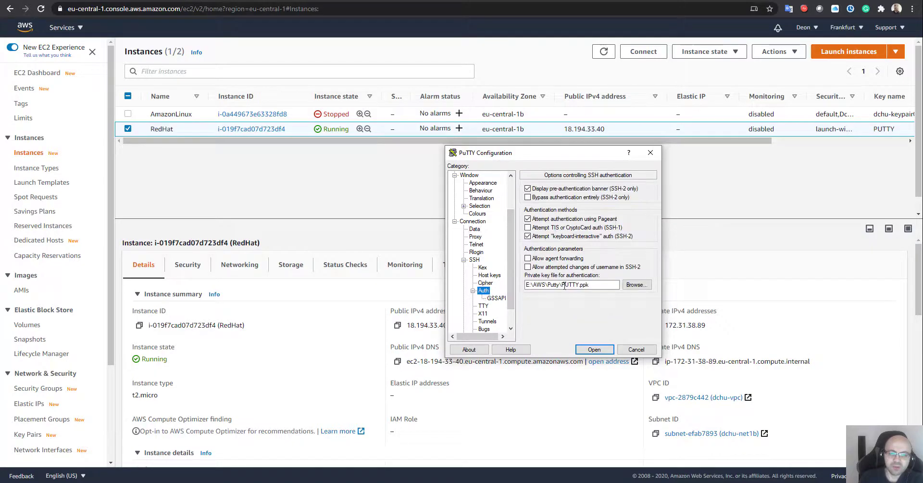
drag(511, 269, 518, 174)
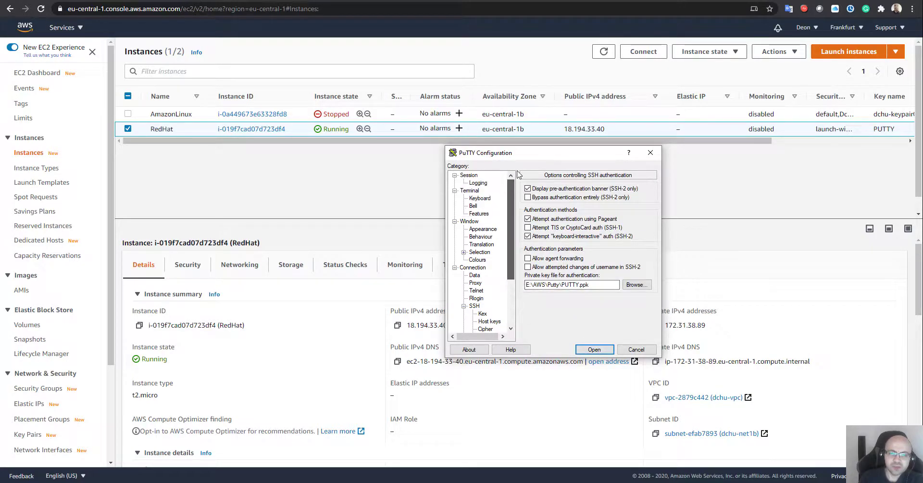
click(468, 175)
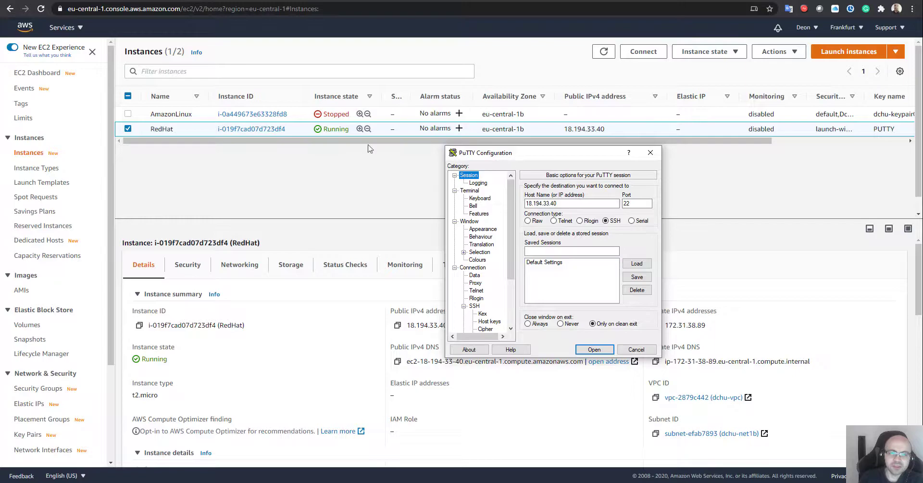
click(322, 141)
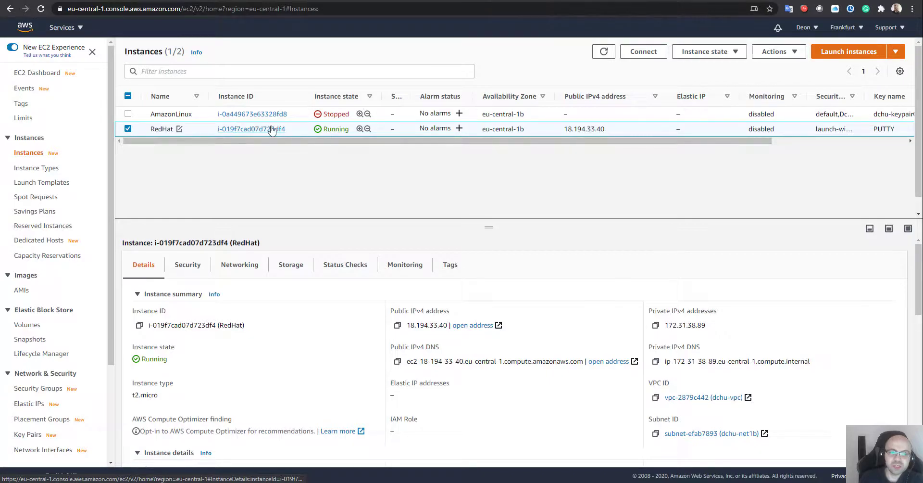
drag(606, 129, 563, 129)
click(604, 152)
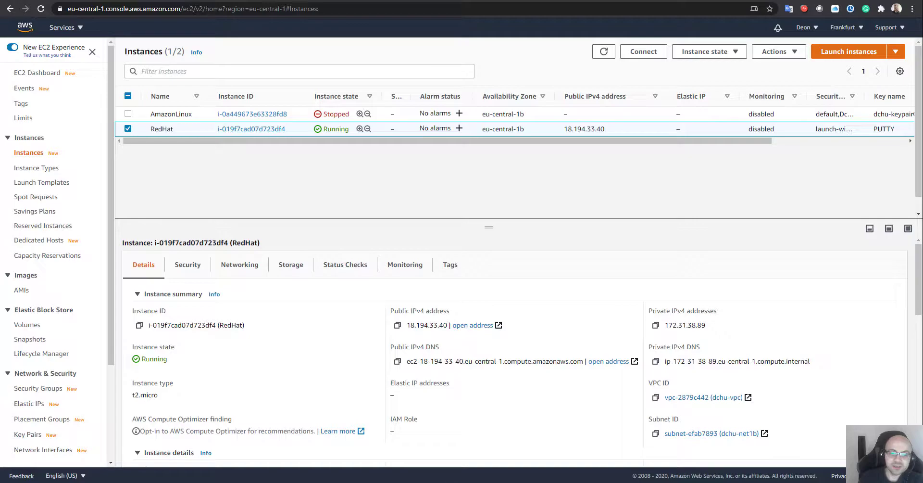
Open the SSH connection to the instance and accept the server's host key to trust it
click(595, 351)
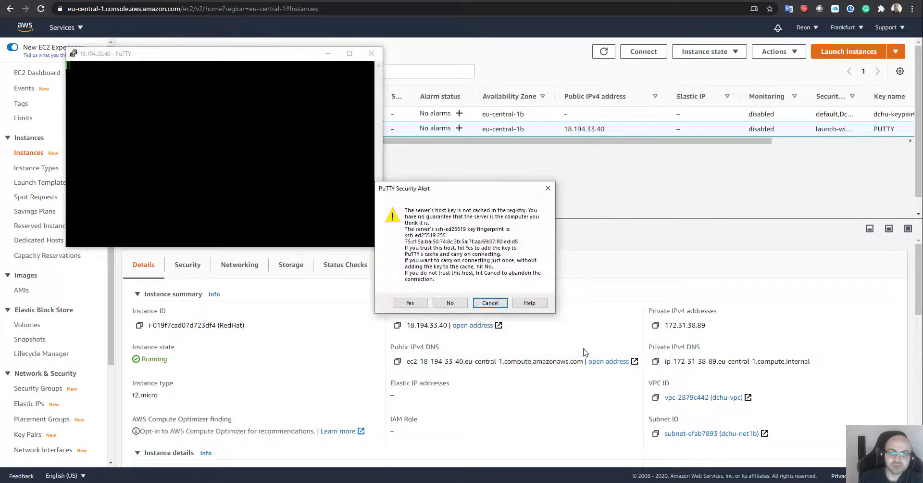
drag(446, 194, 360, 103)
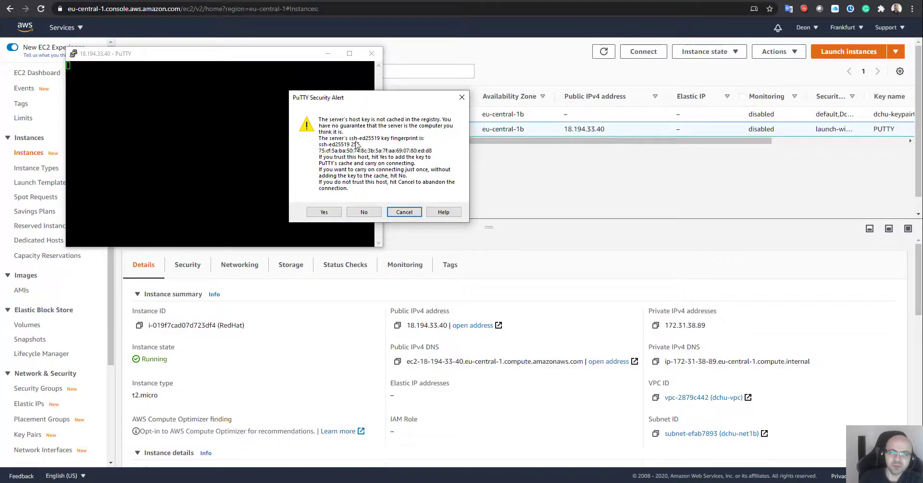
click(322, 213)
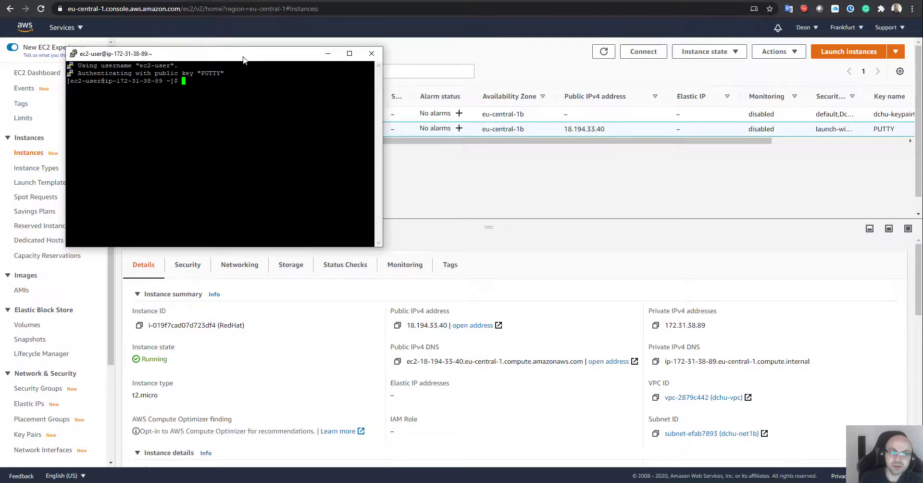
Move the terminal window clear of the instances list and check the logged-in user with whoami
drag(270, 59, 590, 152)
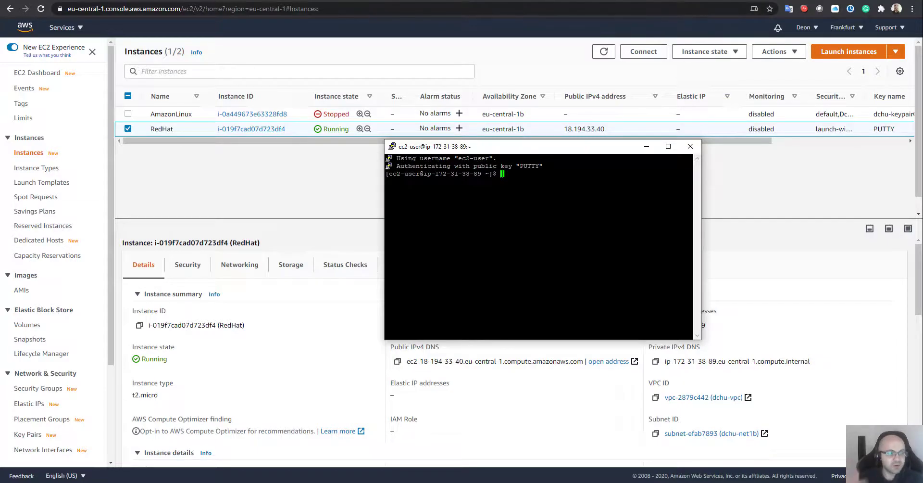
text(hoami)
key(Return)
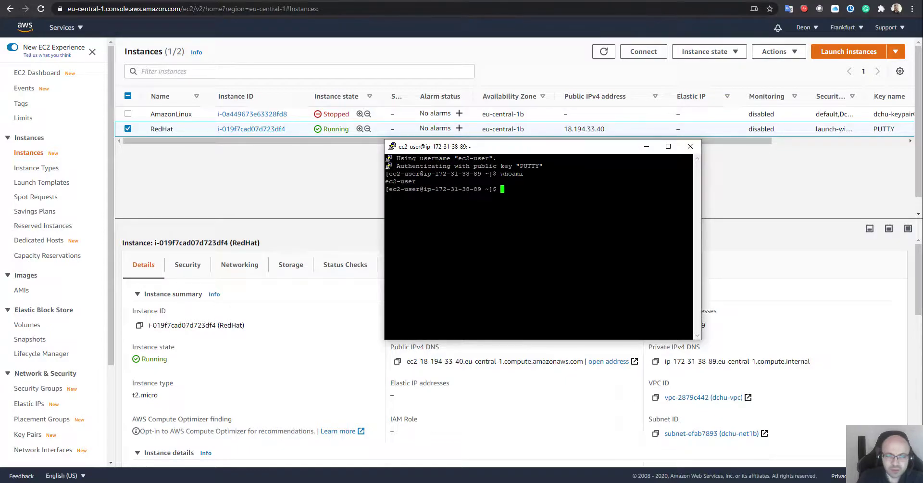
drag(385, 181, 414, 182)
click(414, 181)
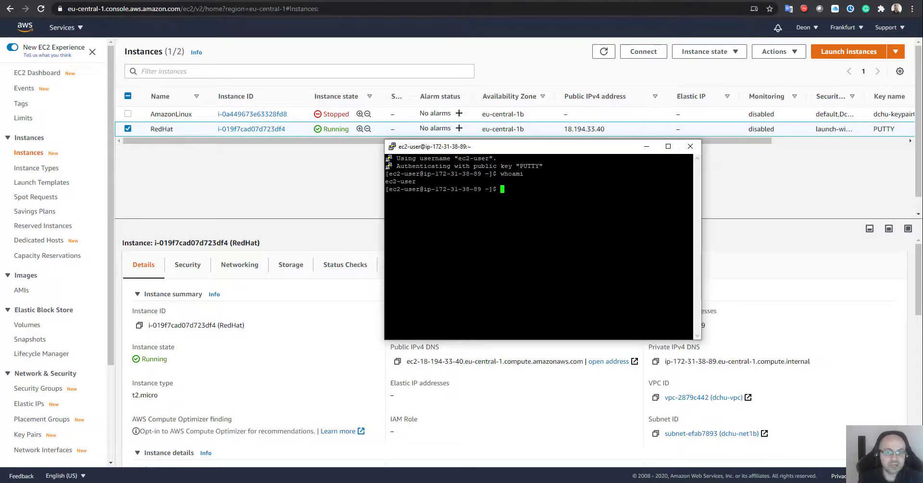
List the home directory's contents, change to the root directory / and list it as well
text(ls)
key(Return)
text(cd /)
key(Return)
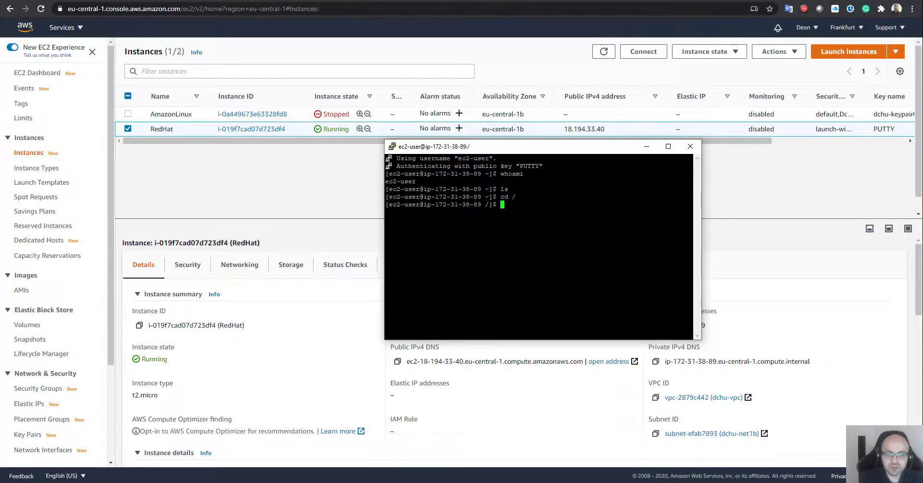
text(ls)
key(Return)
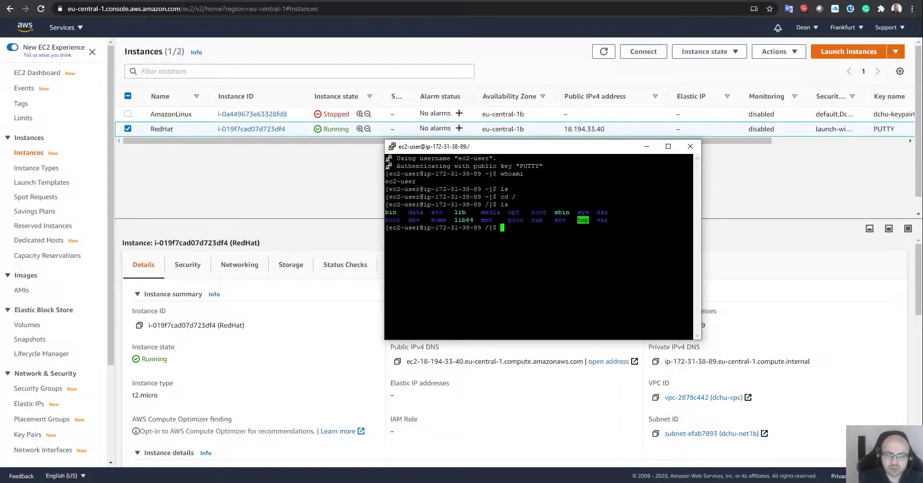
Change to the var/log directory and list the log files in it
text(cd var/v)
key(BackSpace)
text(log)
key(Return)
text(ls)
key(Return)
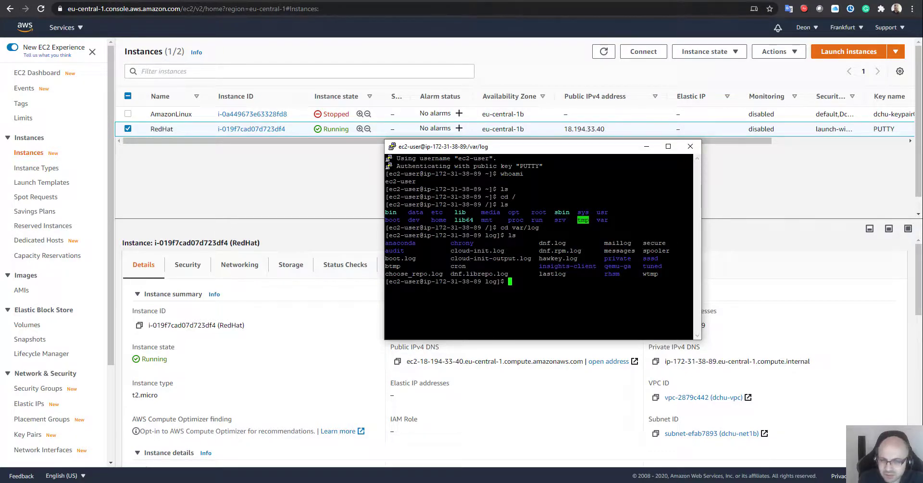
Print the messages log with cat, trying it first as ec2-user and again with sudo
text(cat messages)
key(Return)
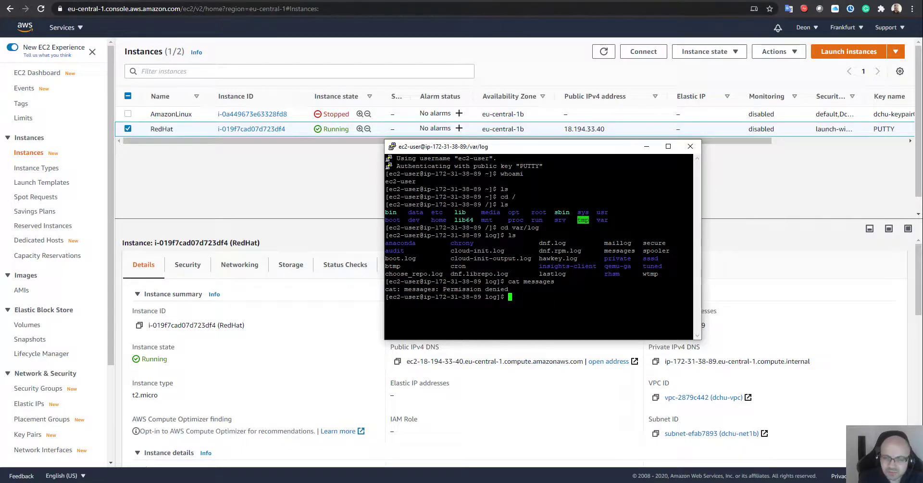
text(sudo cota)
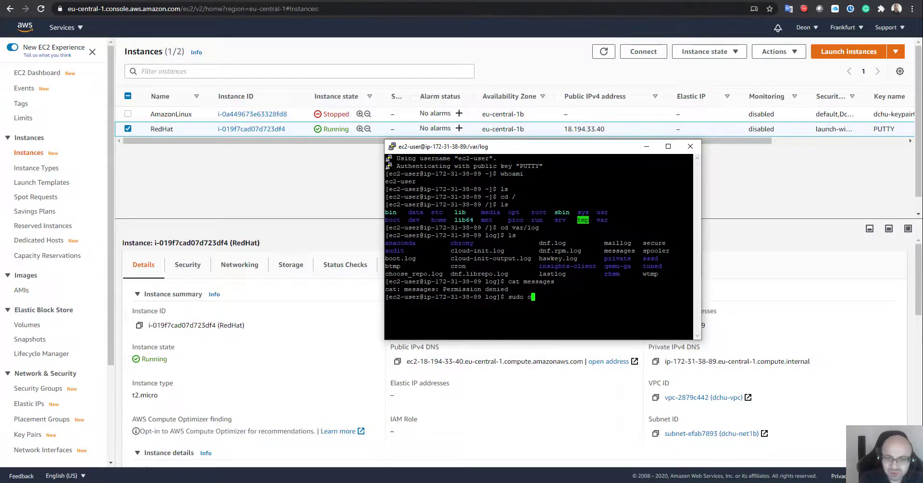
key(BackSpace)
key(BackSpace)
key(BackSpace)
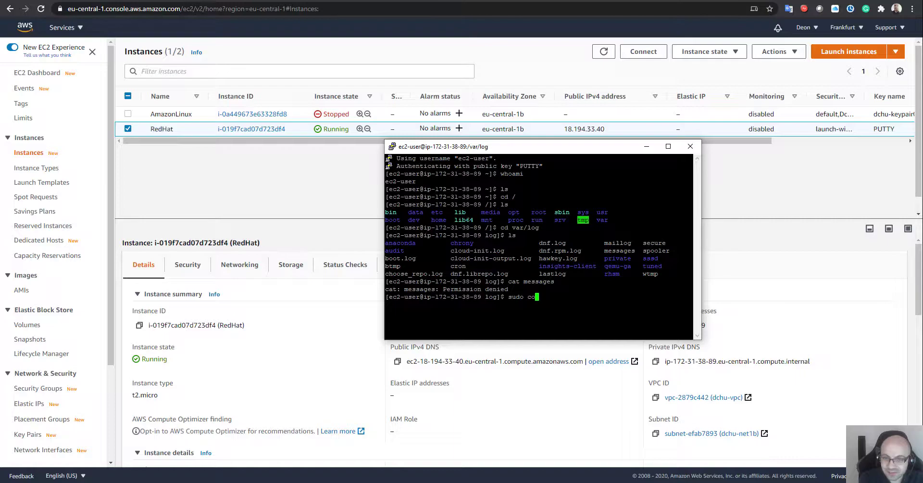
text(at messages)
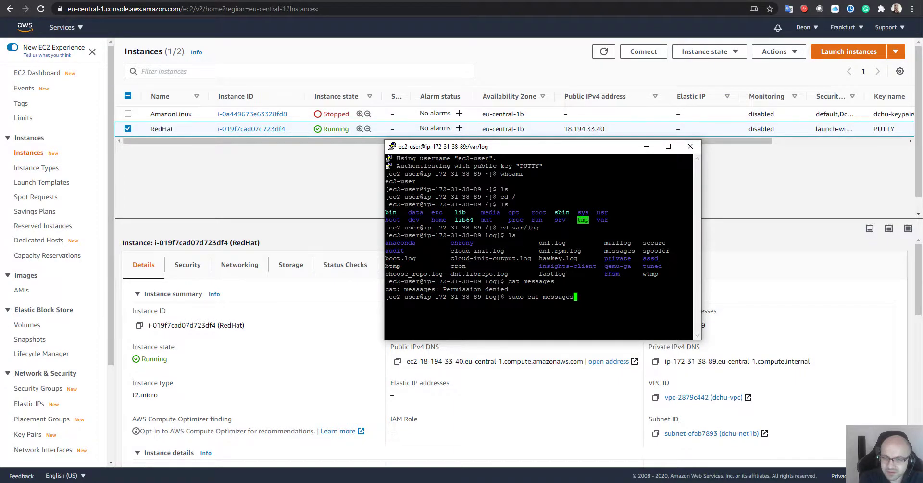
key(Return)
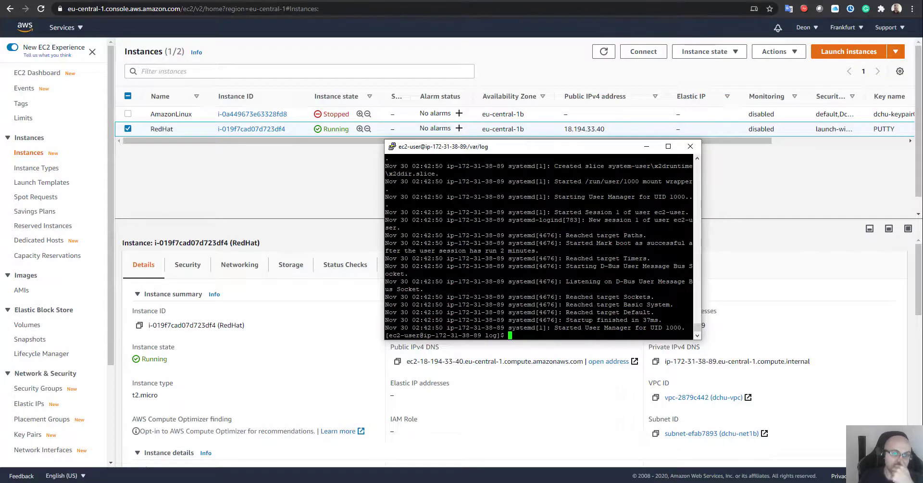
Show the instance's disk usage with df and highlight the line of the root filesystem /dev/xvda2
text(df)
key(Return)
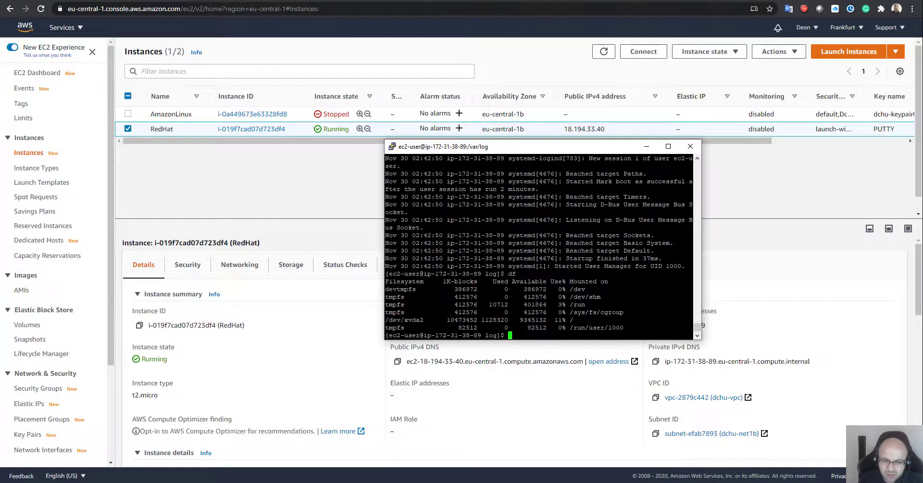
drag(573, 320, 694, 319)
triple_click(633, 319)
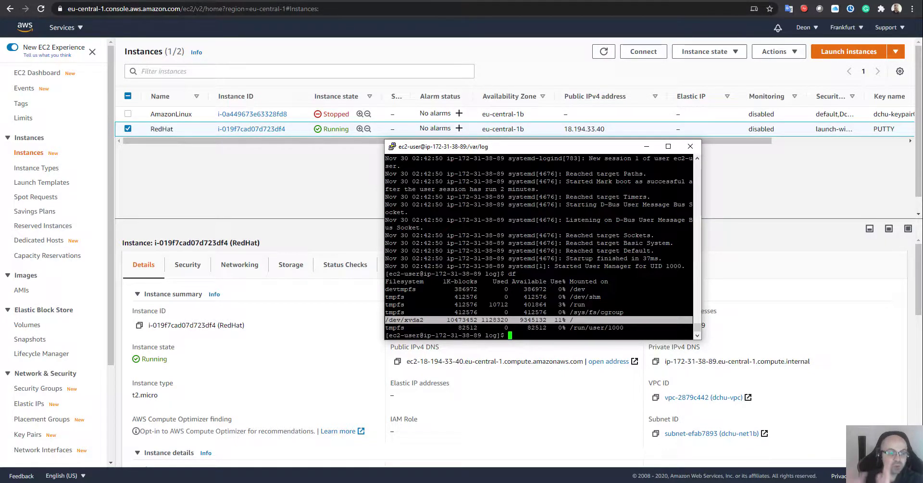
Return to the EC2 console and review the sizes of the existing Elastic Block Store volumes
click(161, 173)
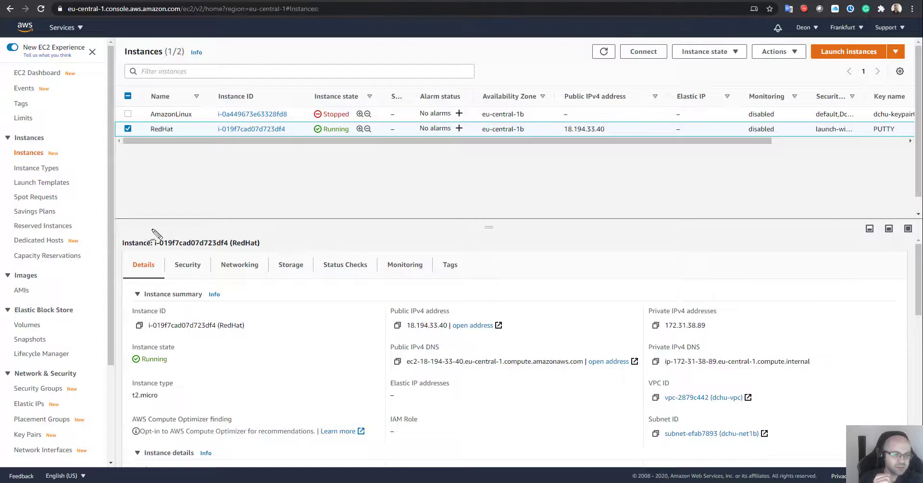
mouse_move(219, 178)
mouse_down()
mouse_move(65, 289)
mouse_move(44, 325)
mouse_move(11, 330)
mouse_move(58, 318)
mouse_move(76, 347)
mouse_up()
click(31, 329)
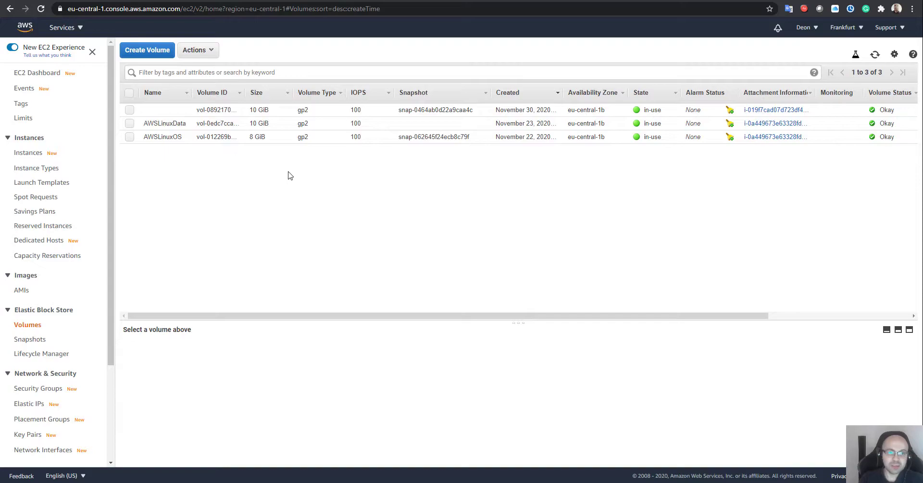
drag(267, 139, 249, 139)
click(264, 138)
right_click(240, 165)
click(232, 170)
click(147, 50)
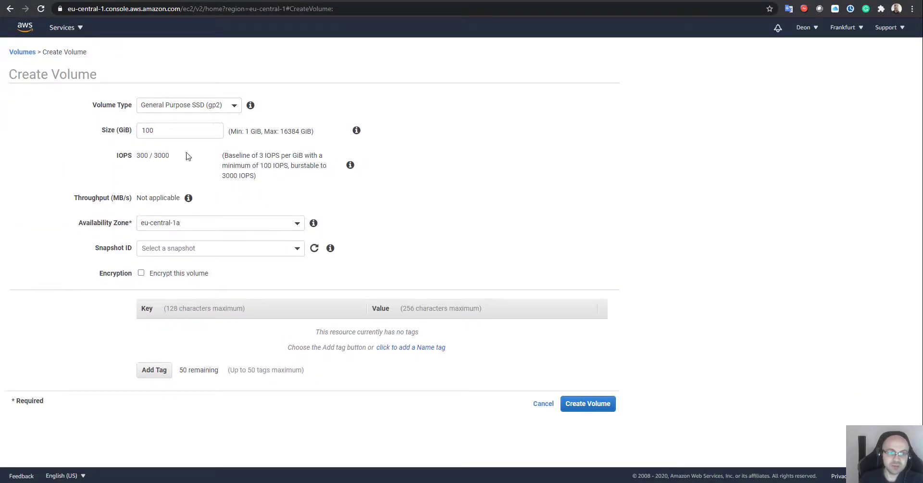
double_click(187, 132)
text(1)
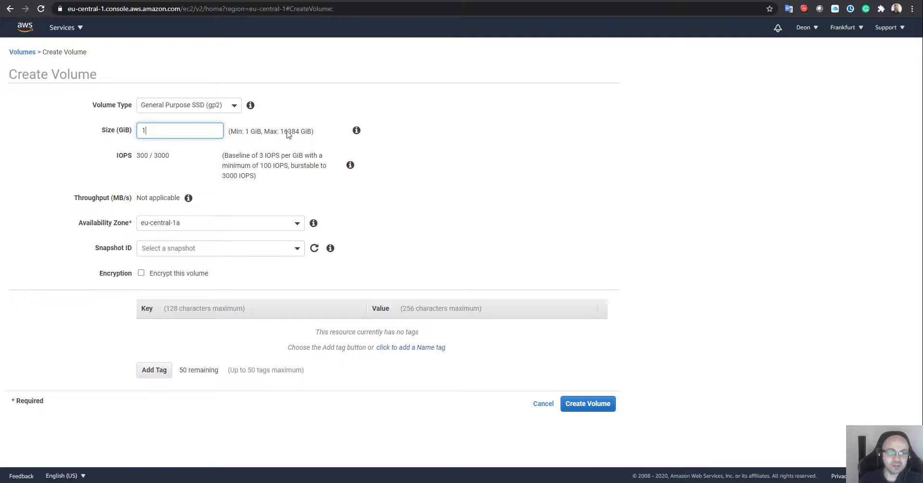
click(272, 222)
click(324, 198)
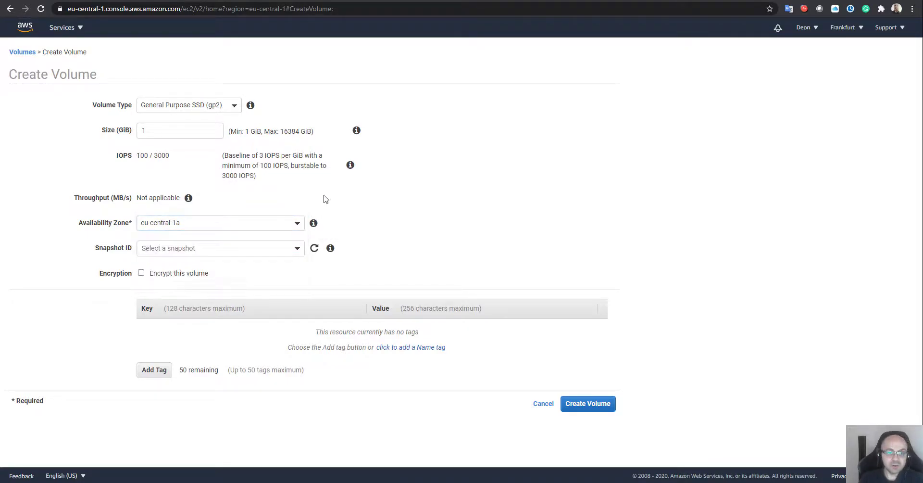
click(192, 224)
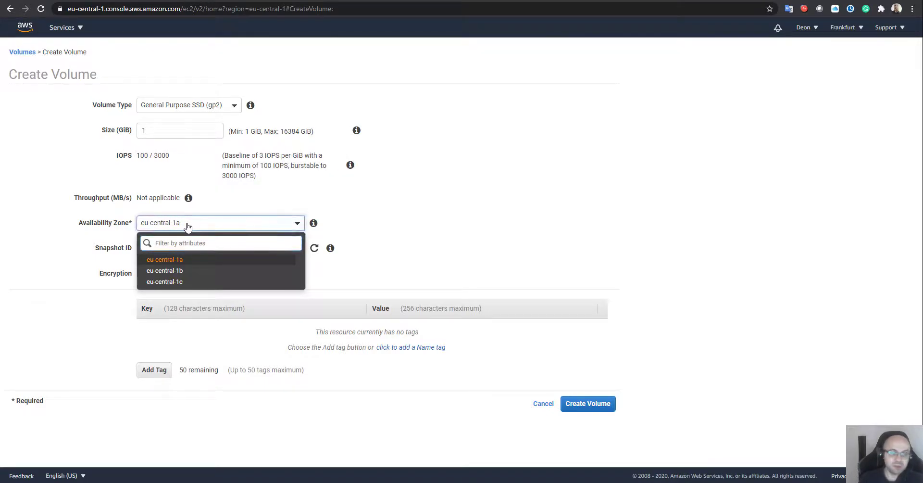
click(542, 405)
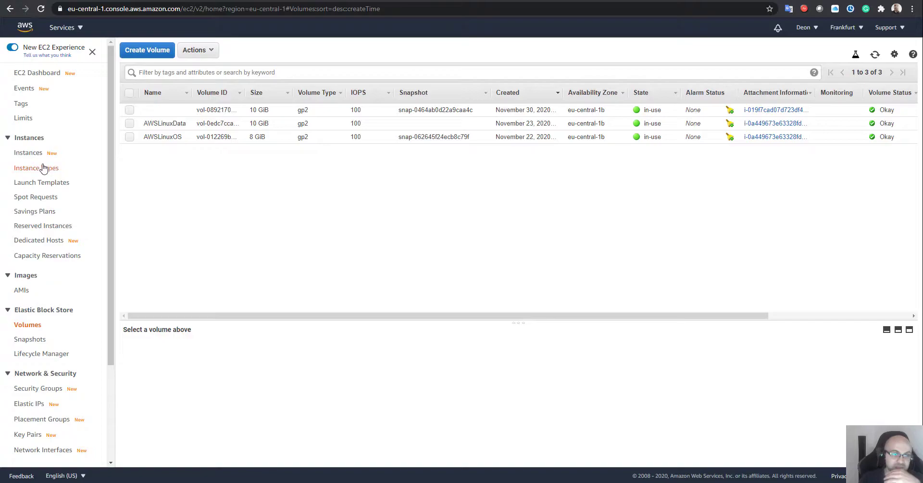
Look up the RedHat instance's availability zone in the instances list and return to the volumes list
click(28, 153)
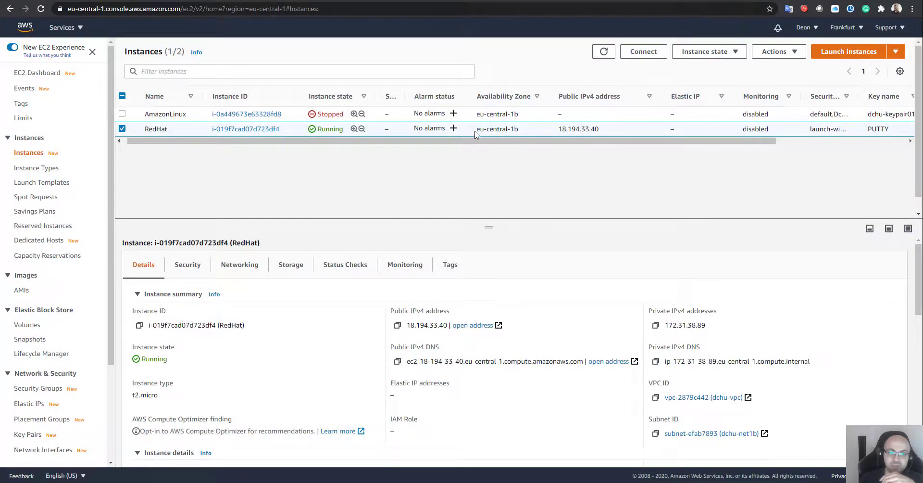
mouse_move(476, 129)
mouse_down()
mouse_move(529, 133)
mouse_move(485, 133)
mouse_up()
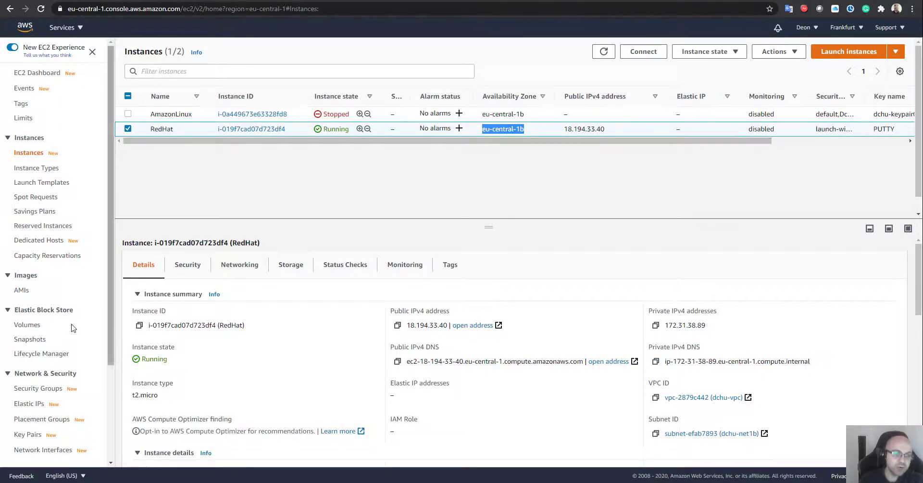
click(39, 324)
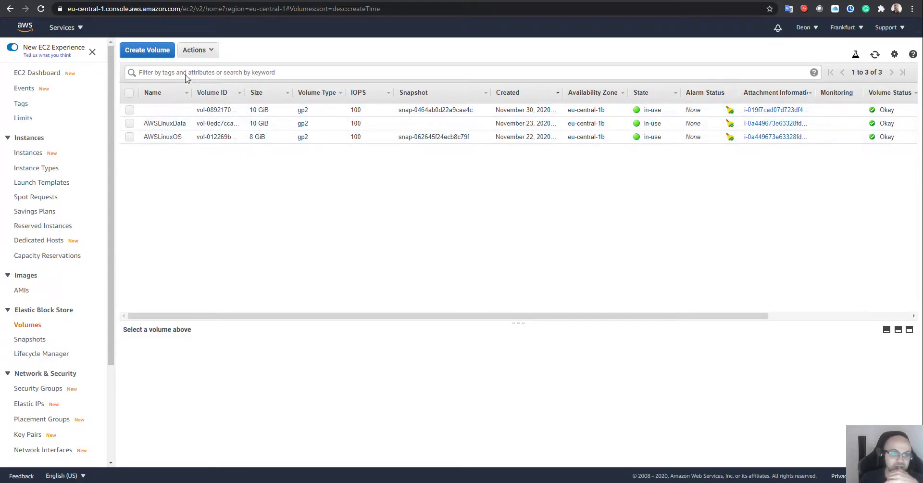
Set up a new General Purpose SSD (gp2) volume of 1 GiB in availability zone eu-central-1b
click(147, 50)
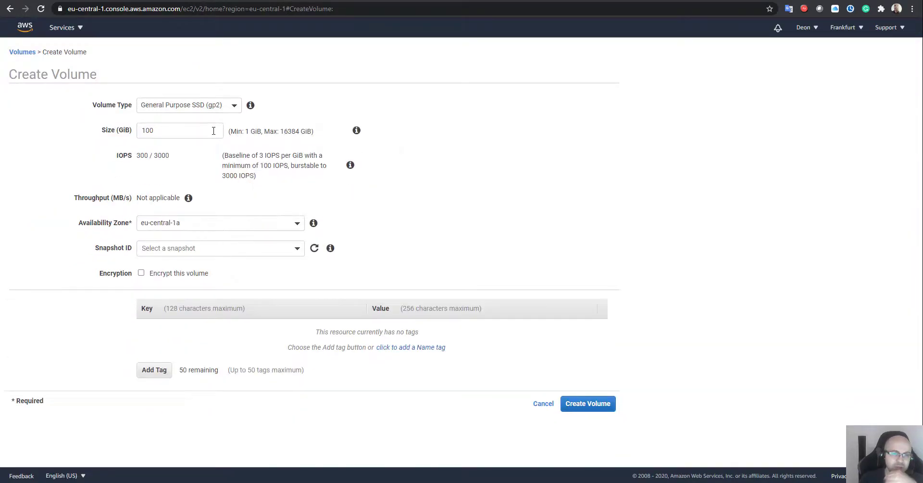
click(184, 225)
click(165, 264)
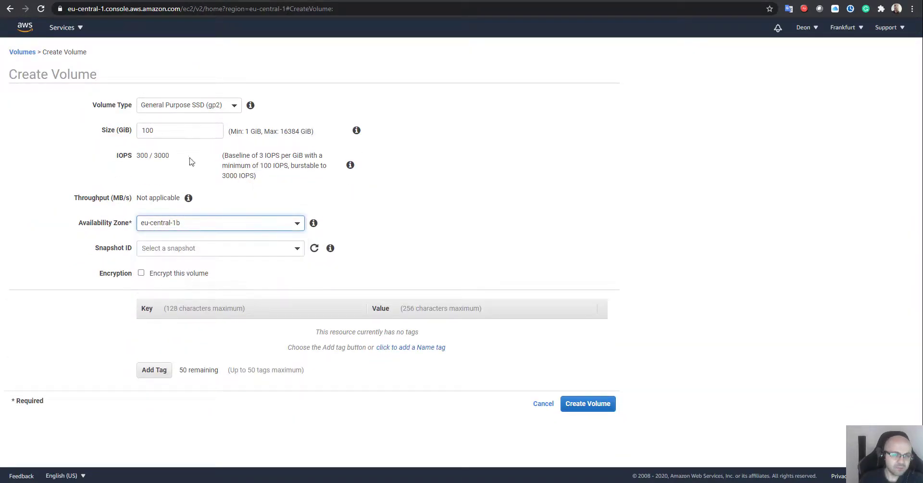
click(188, 106)
click(188, 105)
double_click(161, 129)
text(1)
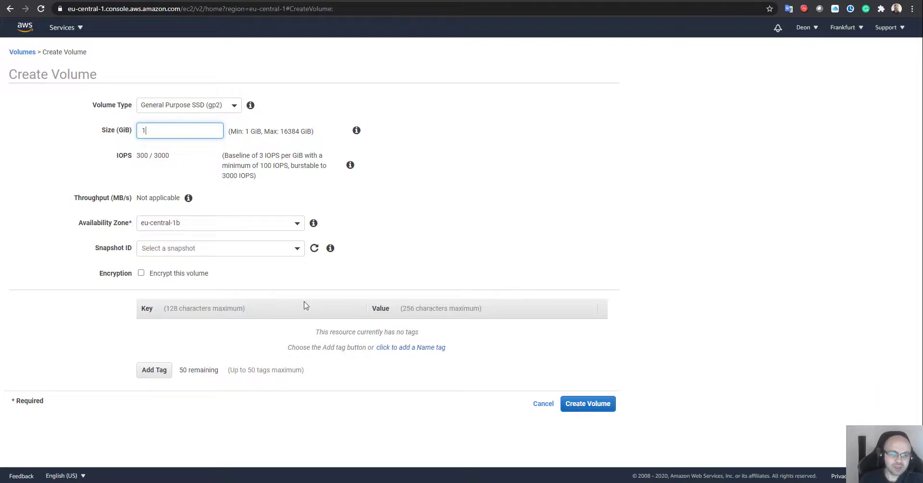
click(141, 273)
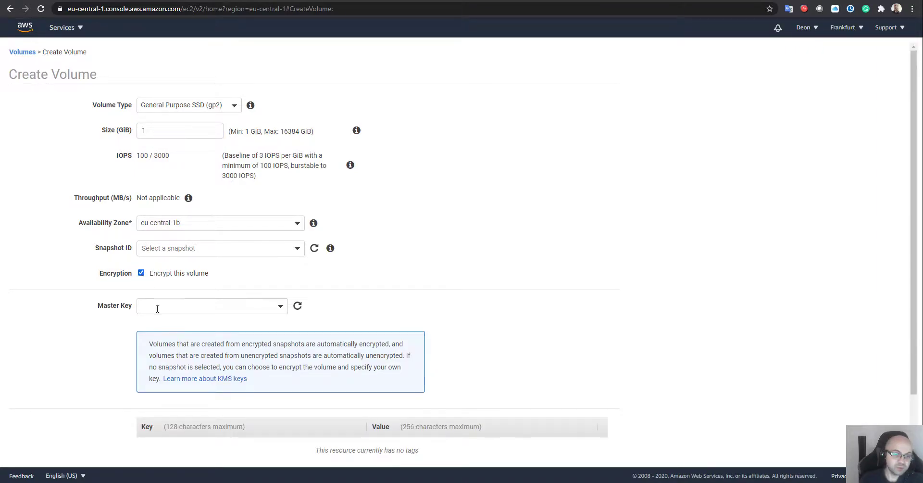
click(157, 308)
click(144, 280)
click(141, 273)
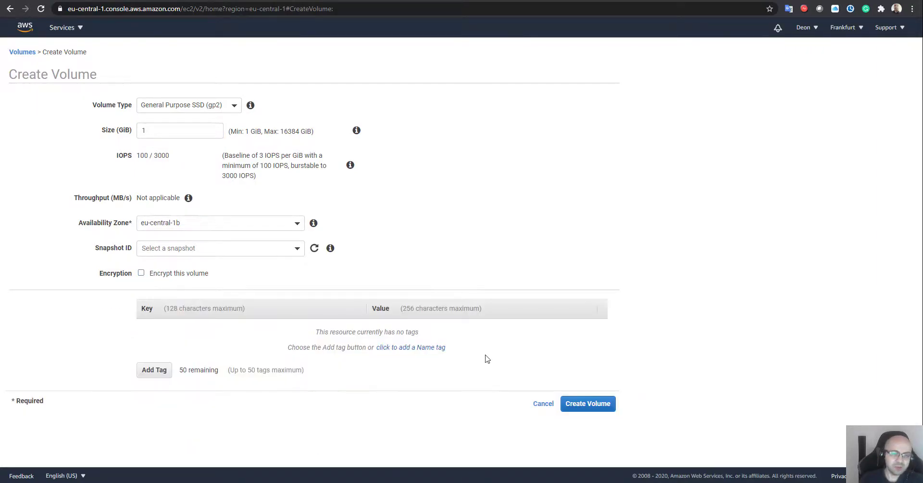
Create the configured volume without encryption and reload the volumes list
click(591, 406)
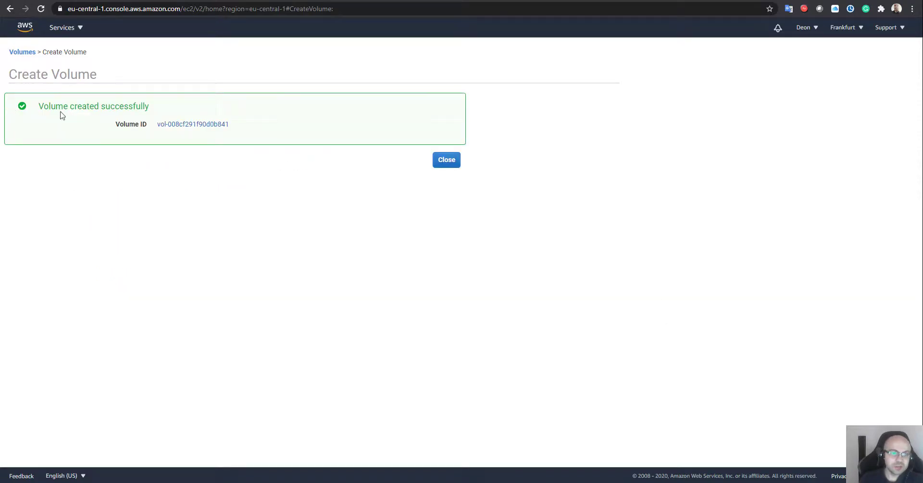
click(446, 160)
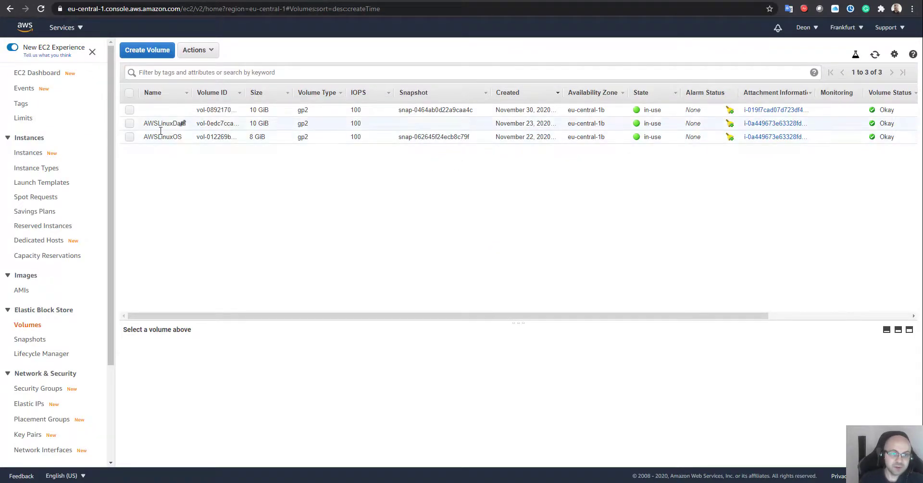
click(33, 330)
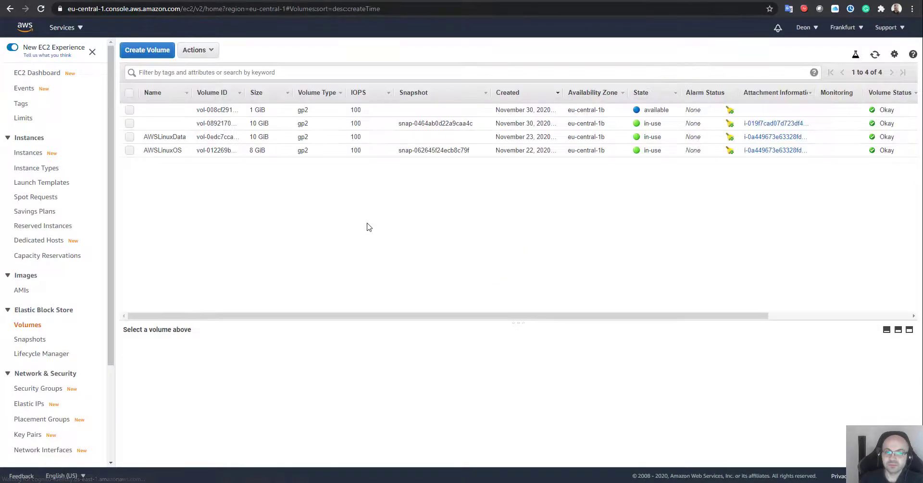
Name the new 1 GiB volume 1GBVolume
mouse_move(165, 114)
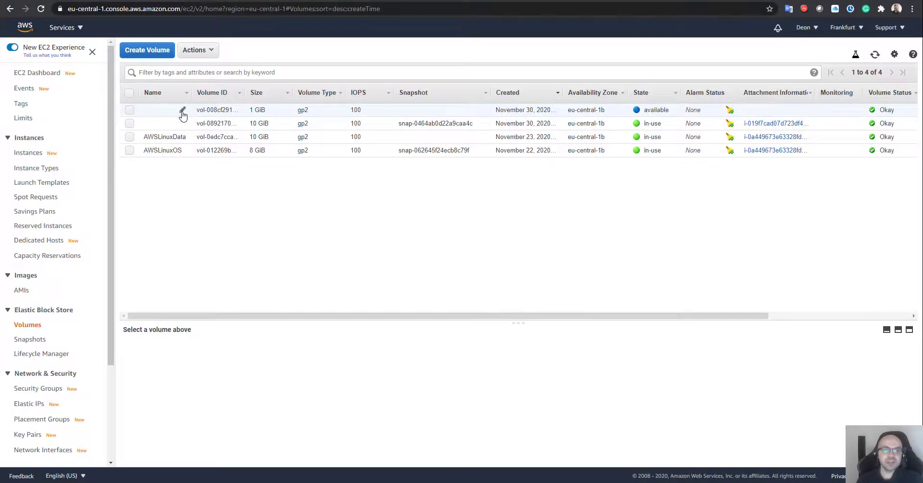
click(183, 112)
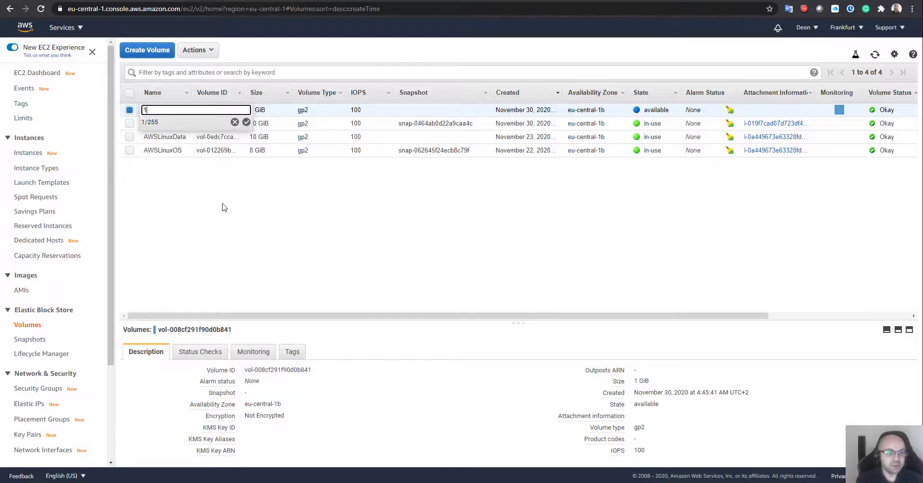
text(1GBVolume)
key(Return)
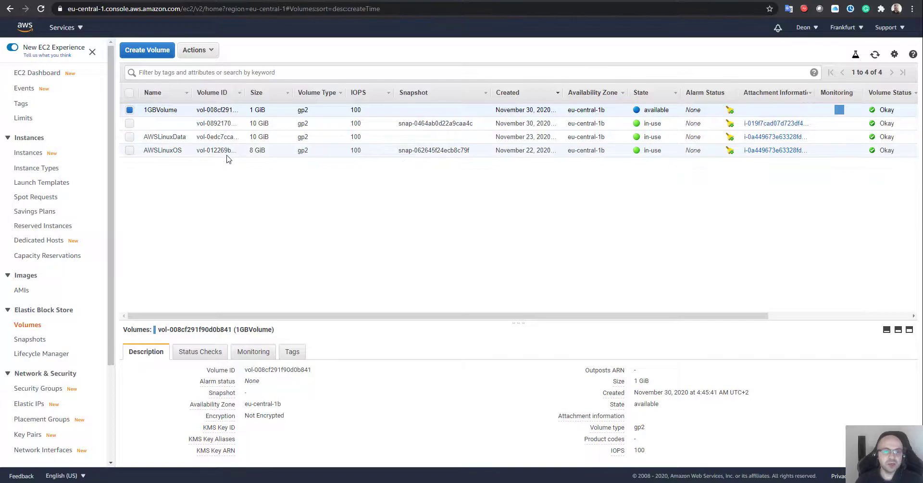
Inspect the details of the other volumes, ending on the unnamed 10 GiB volume attached to the RedHat instance
click(264, 137)
click(254, 152)
click(260, 124)
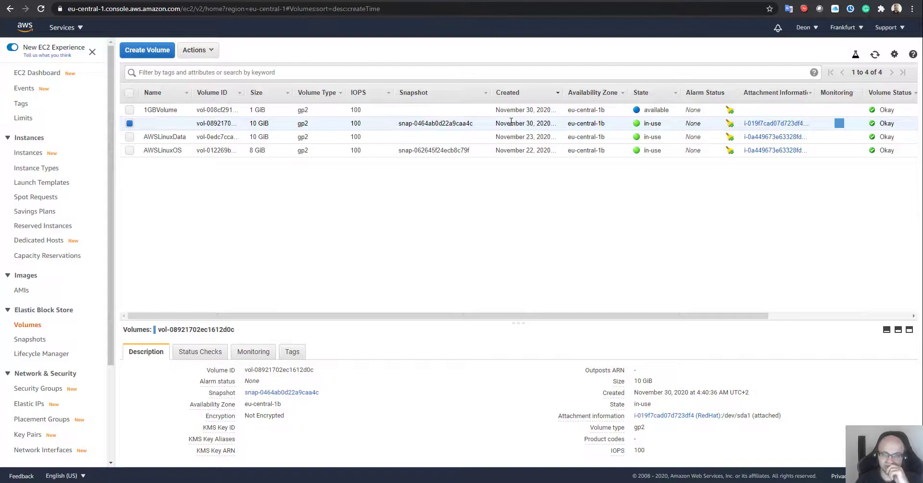
Widen the Attachment Information column and name the unnamed 10 GiB volume attached to the RedHat instance OSRedhat
drag(816, 92, 883, 90)
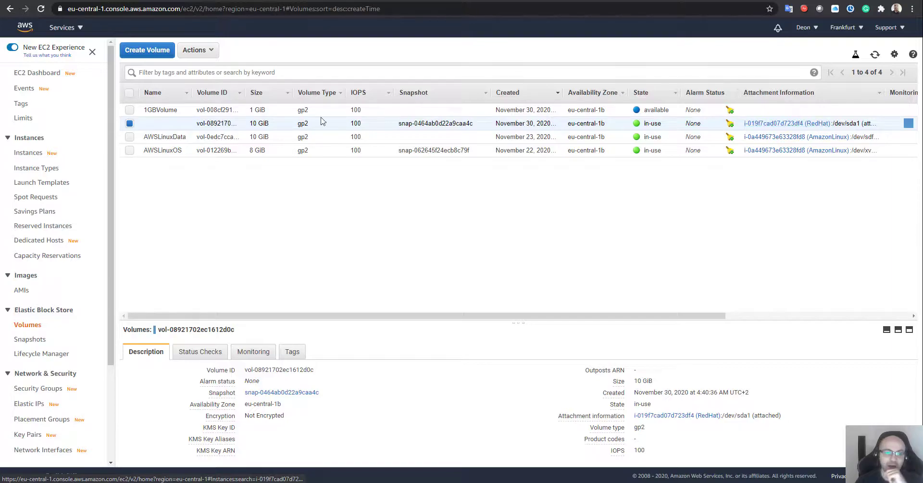
click(182, 125)
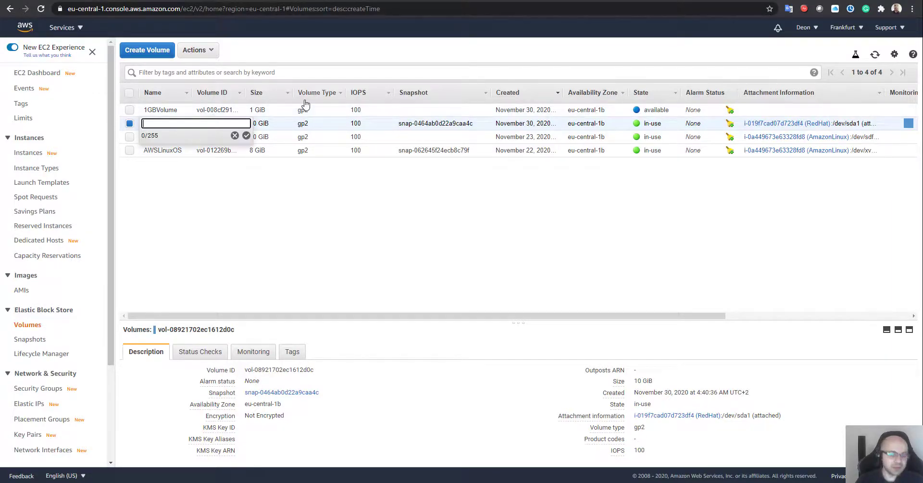
text(OSRedha)
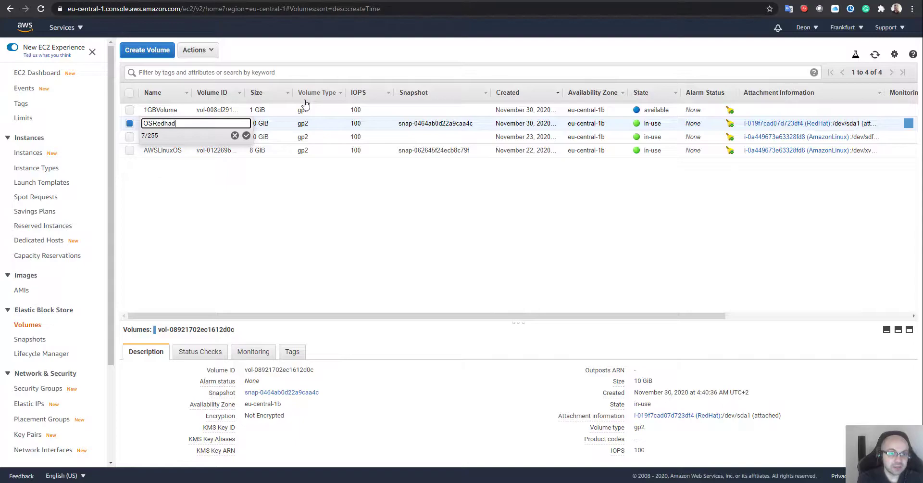
text(t)
key(Return)
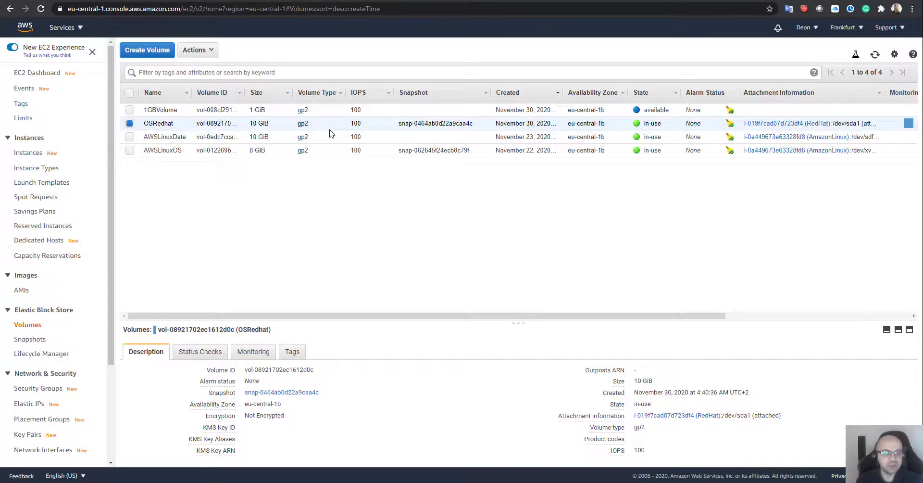
Attach 1GBVolume to the running RedHat instance as device /dev/sdf and reload the volumes page
click(224, 109)
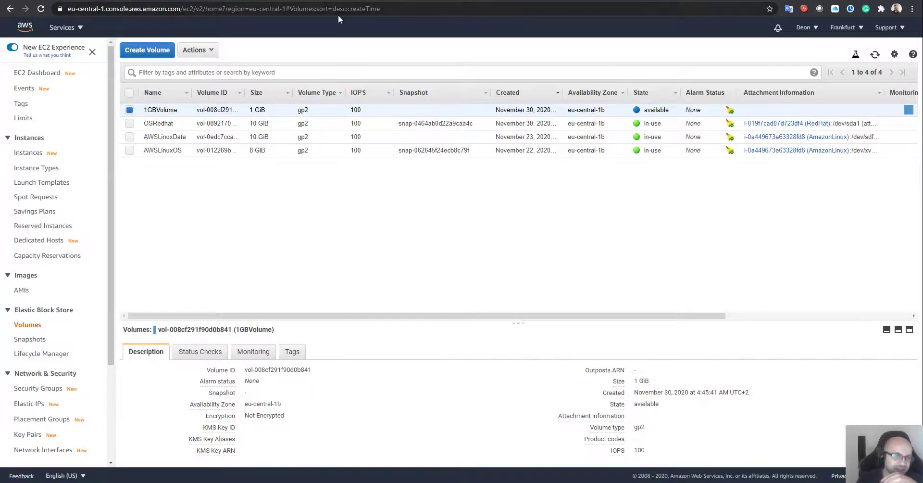
right_click(177, 107)
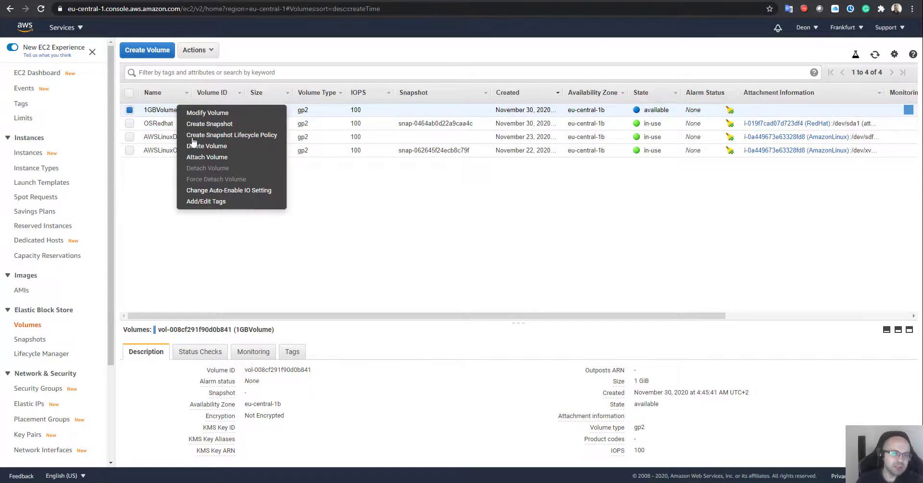
click(207, 156)
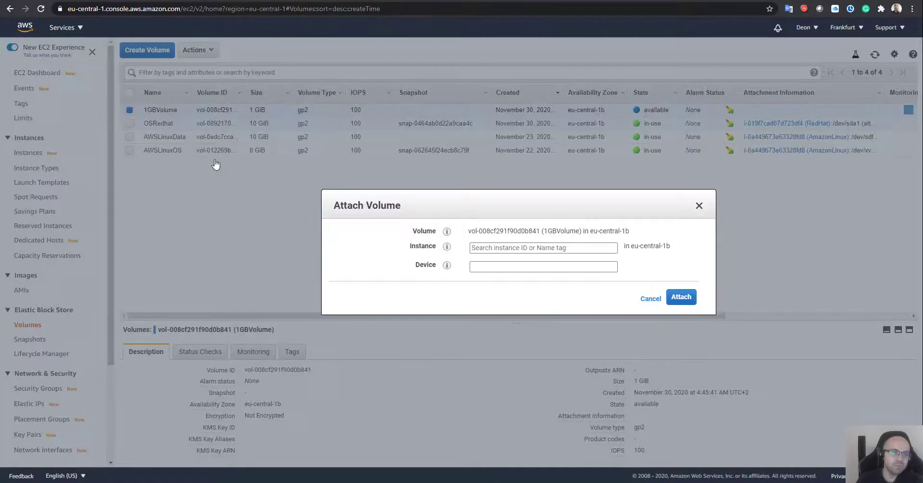
click(589, 249)
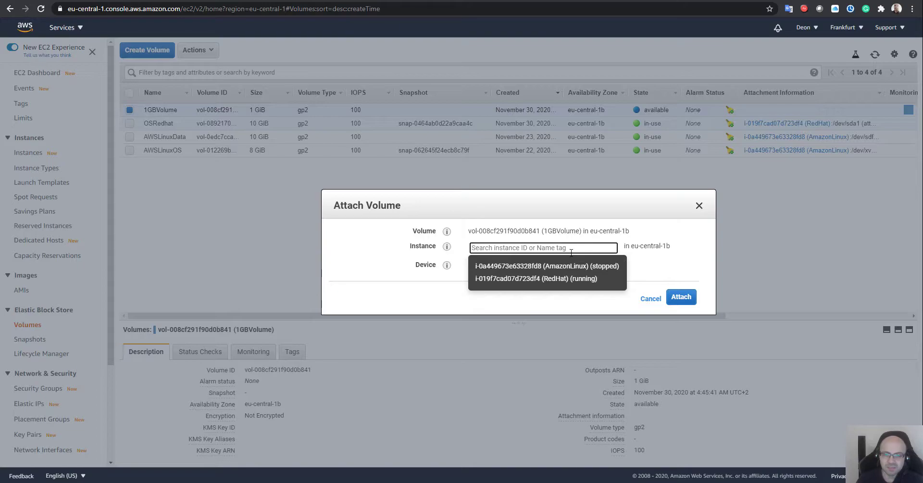
click(567, 282)
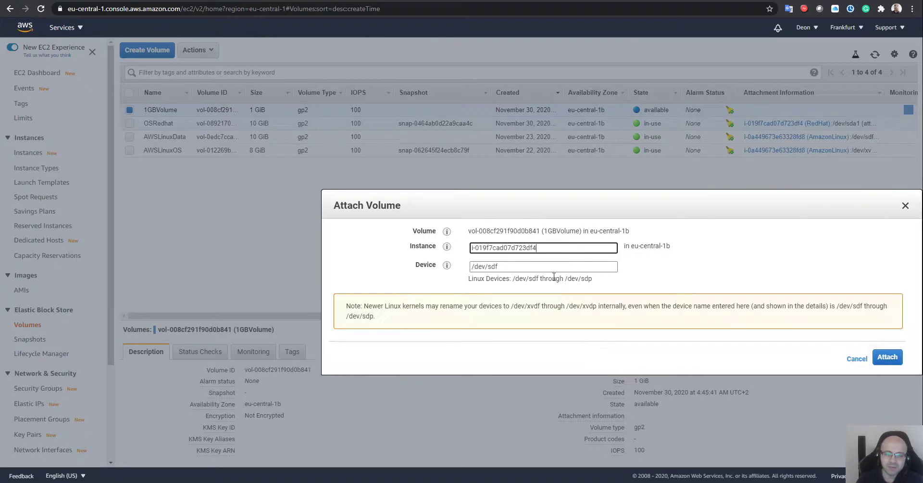
click(539, 267)
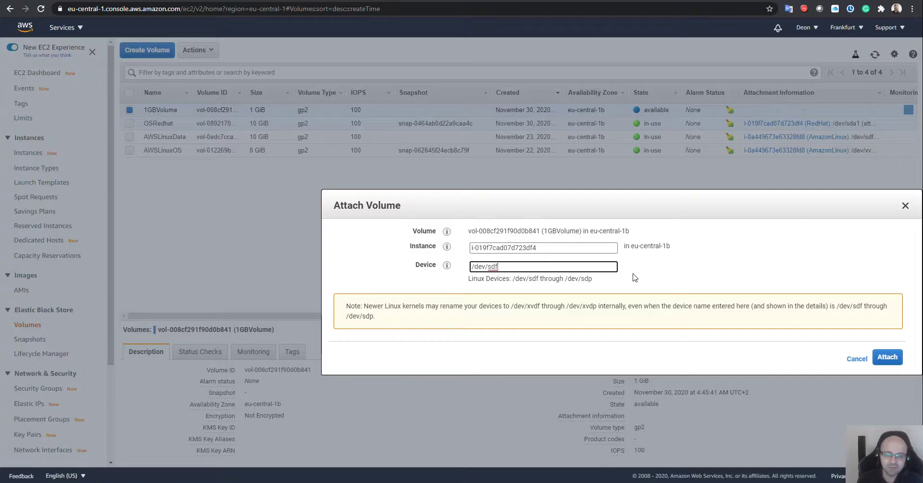
drag(581, 305, 599, 305)
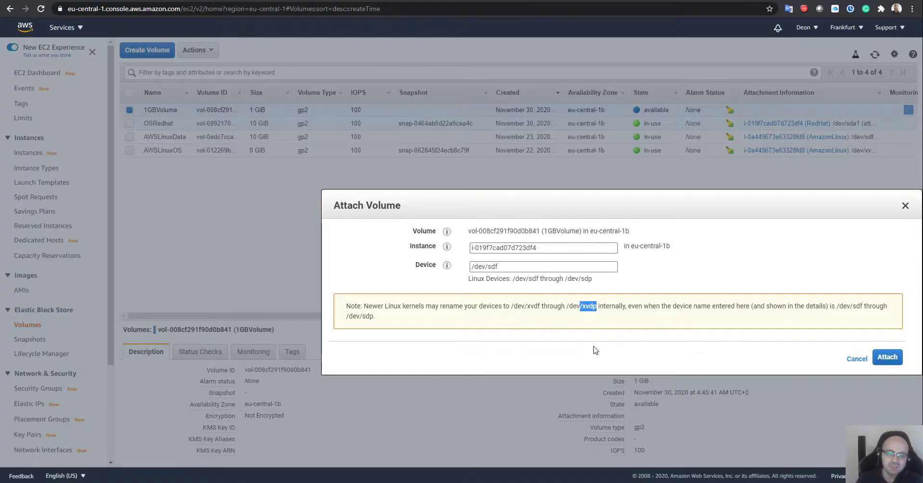
double_click(535, 306)
click(528, 331)
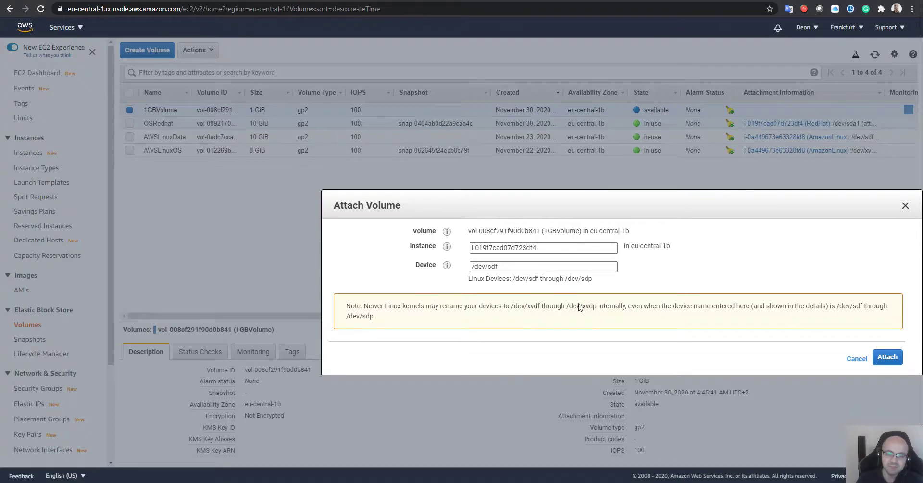
click(881, 361)
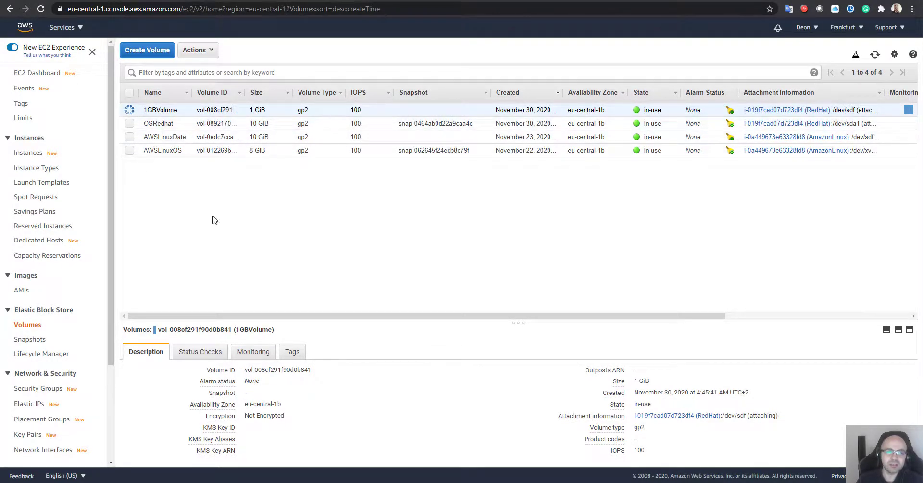
key(F5)
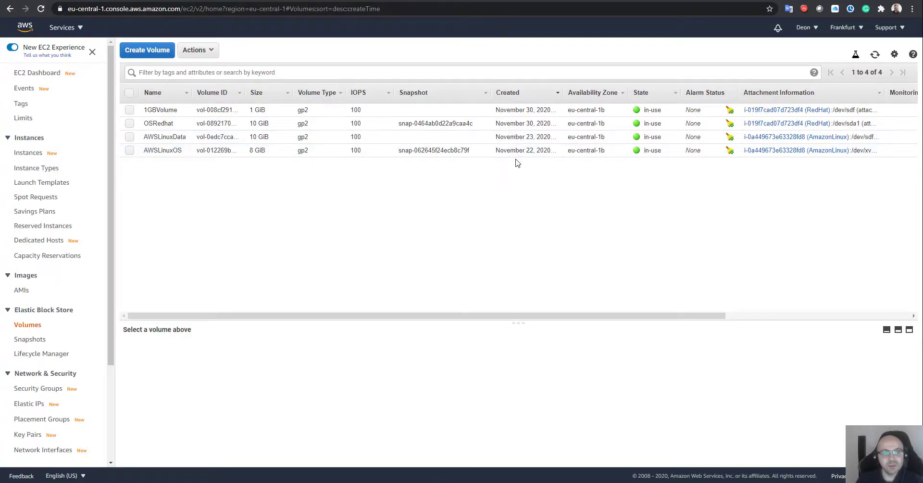
Switch to the PuTTY session and check the mounted filesystems with df
key(alt+Tab)
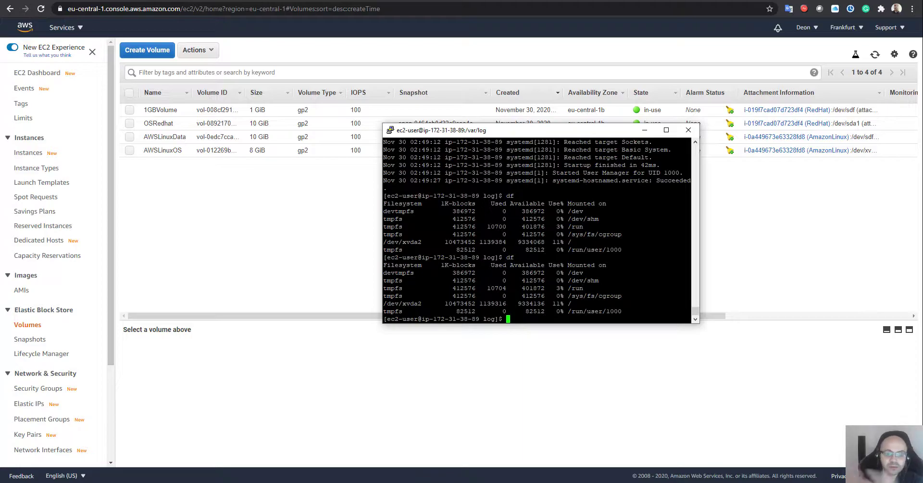
text(df\)
key(Return)
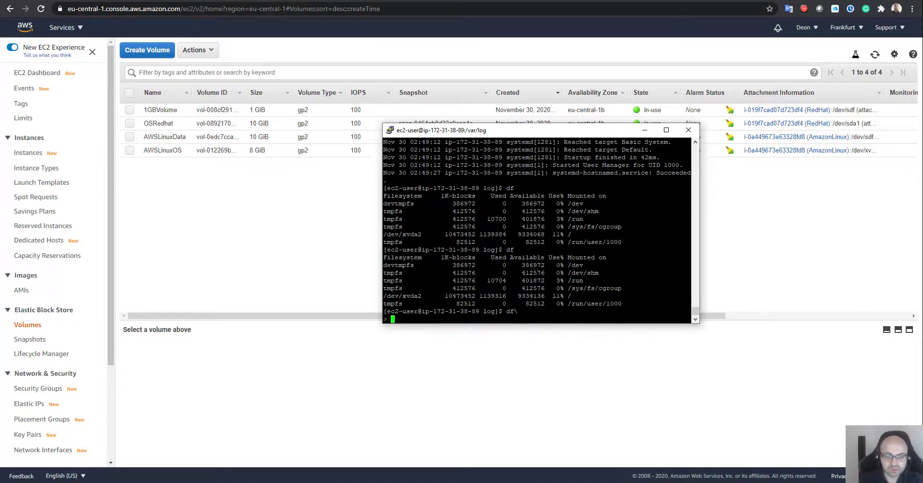
text(df\)
key(ctrl+c)
text(df)
key(Return)
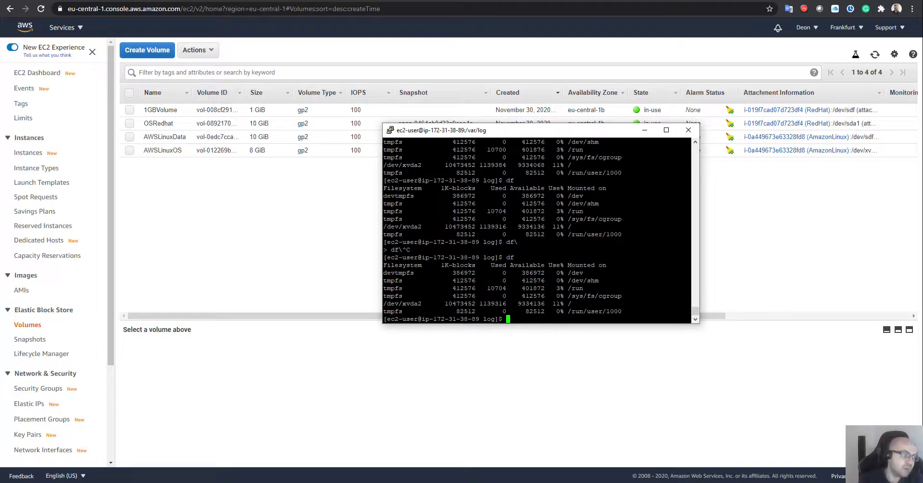
List the instance's block devices with lsblk and examine the entry for the 1 GiB disk
text(ls)
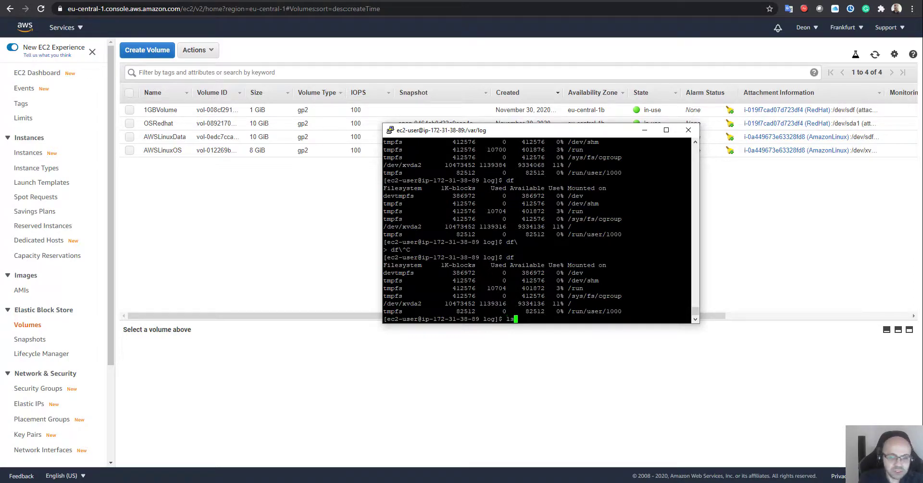
text(blk)
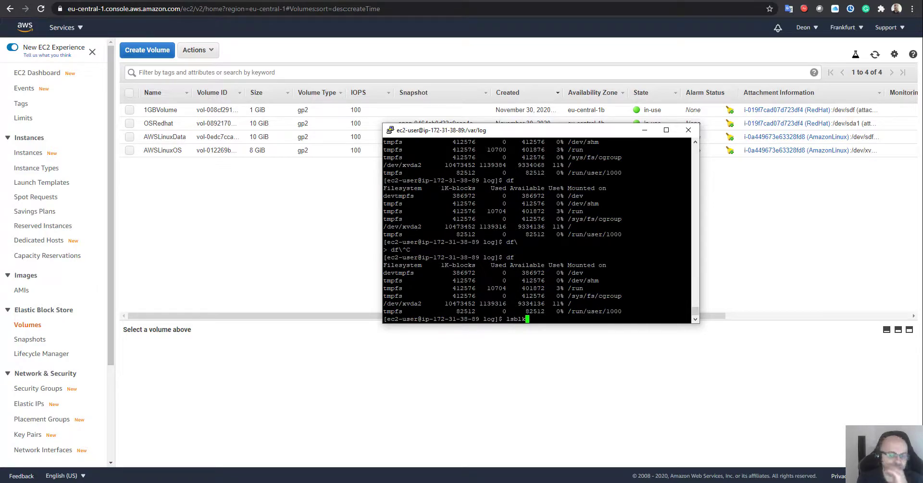
key(Return)
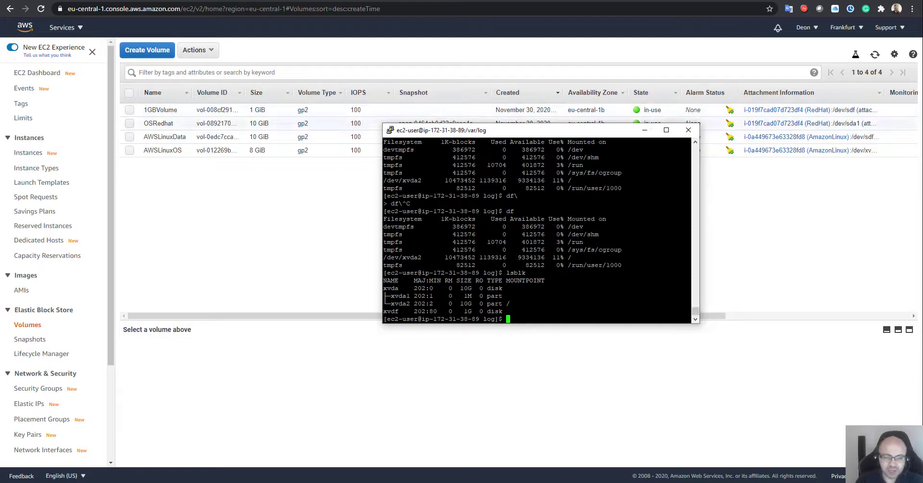
double_click(390, 311)
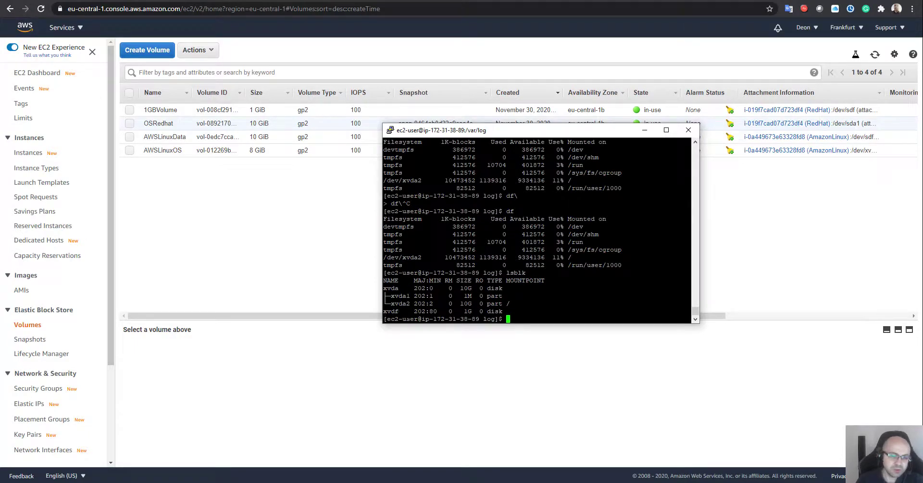
triple_click(432, 311)
click(542, 313)
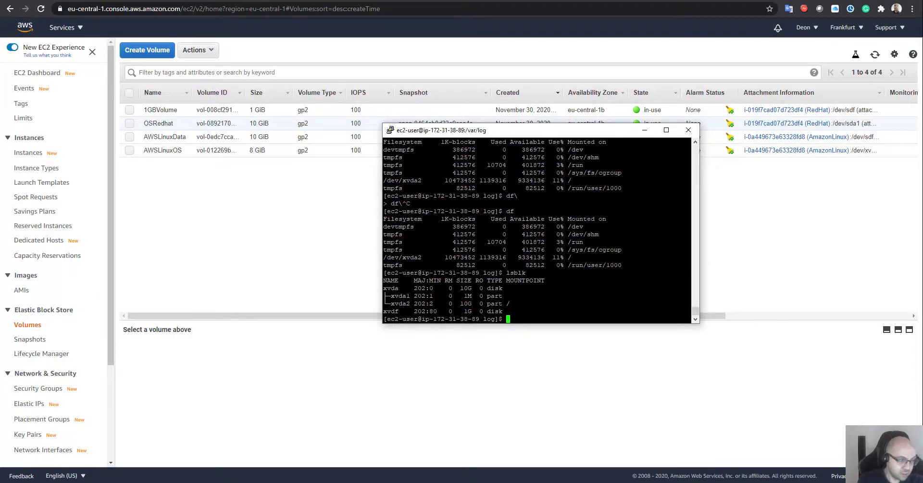
Check whether the new disk holds a filesystem by running sudo file -s /dev/xvdf
text(sudo file )
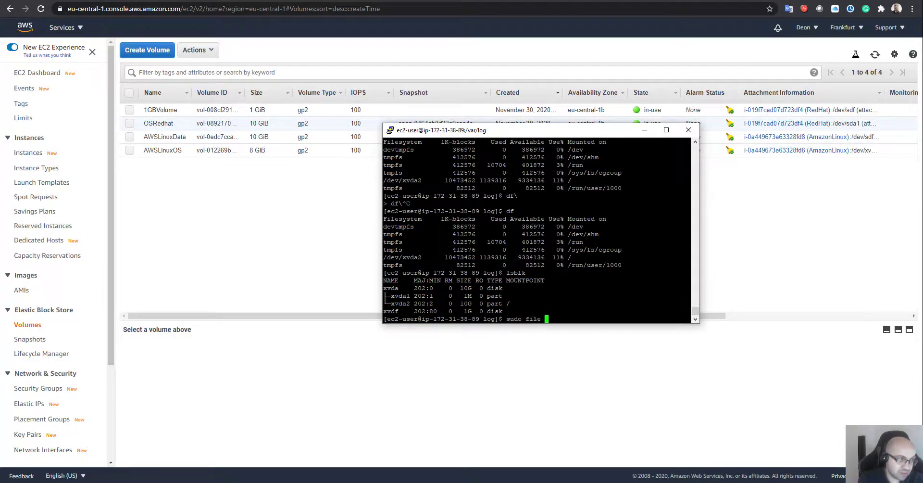
text(-s /dev/xvdf)
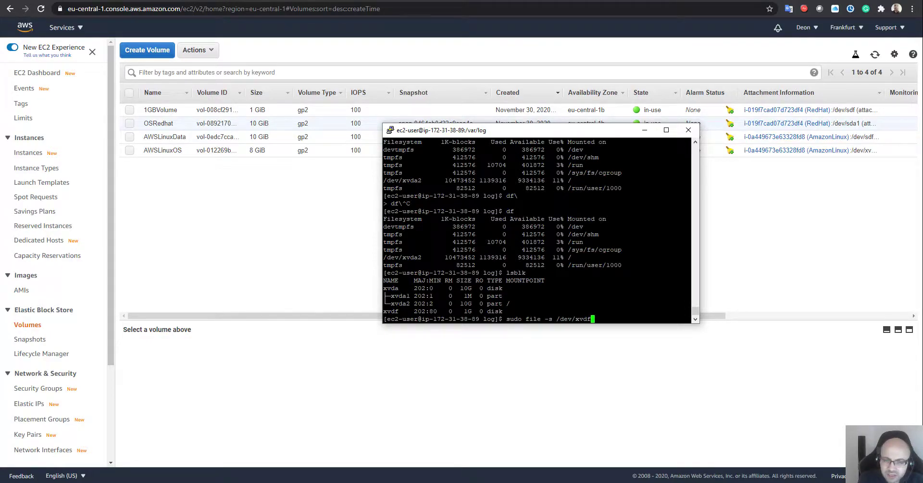
key(Return)
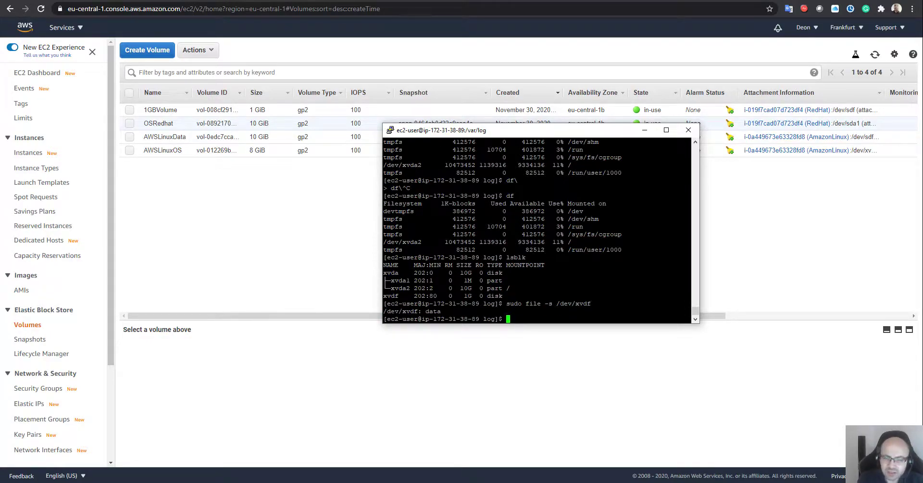
drag(422, 311, 456, 311)
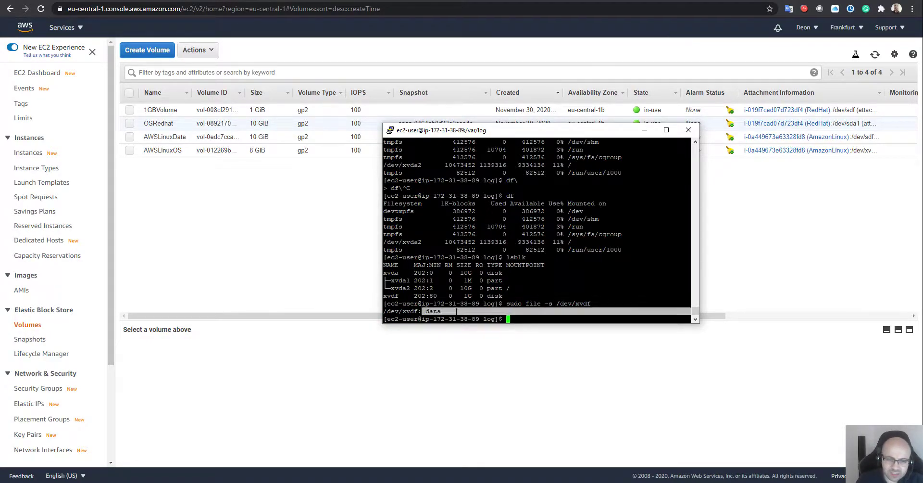
triple_click(480, 303)
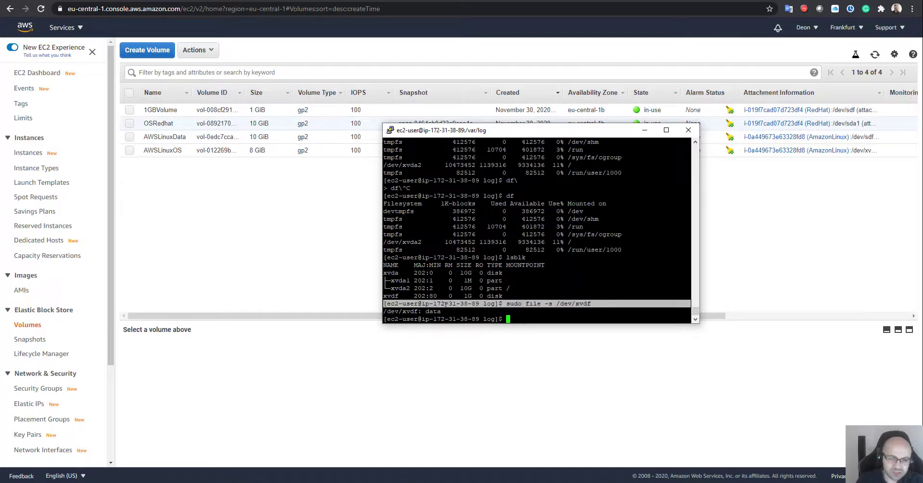
click(528, 323)
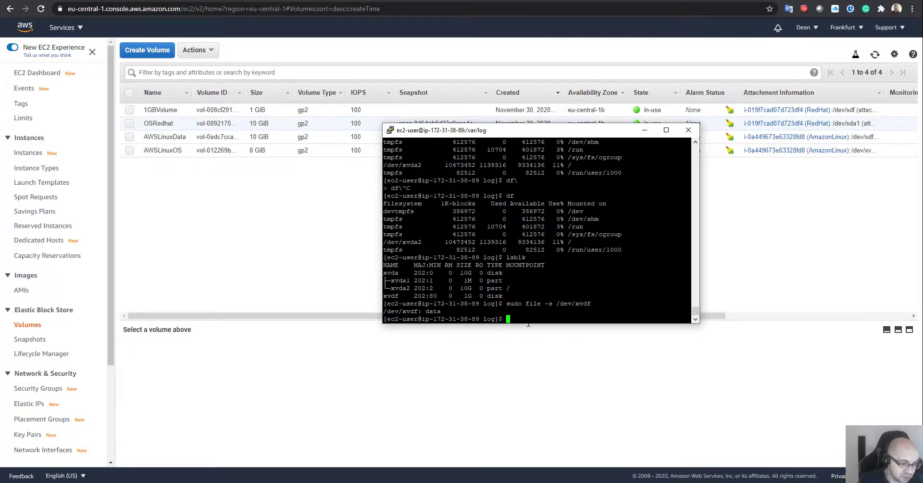
Create an ext4 filesystem on the new disk with sudo mkfs -t ext4 /dev/xvdf
text(sud)
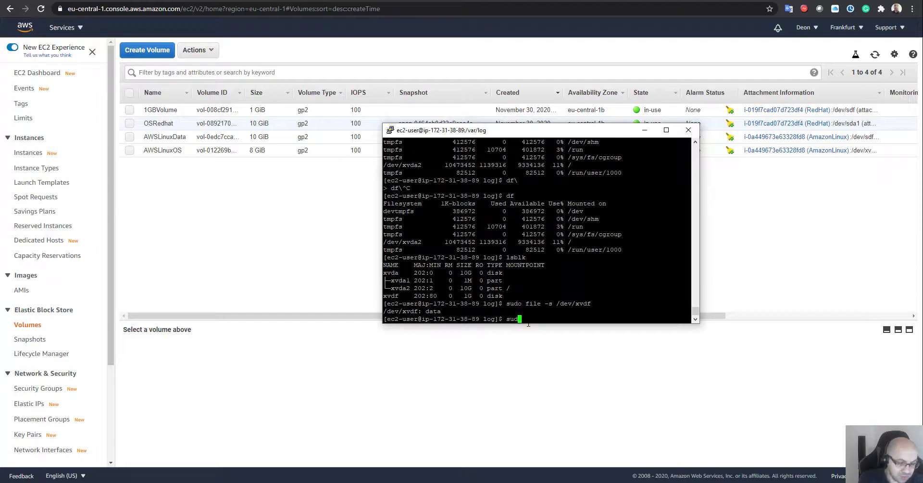
text(o mkfs )
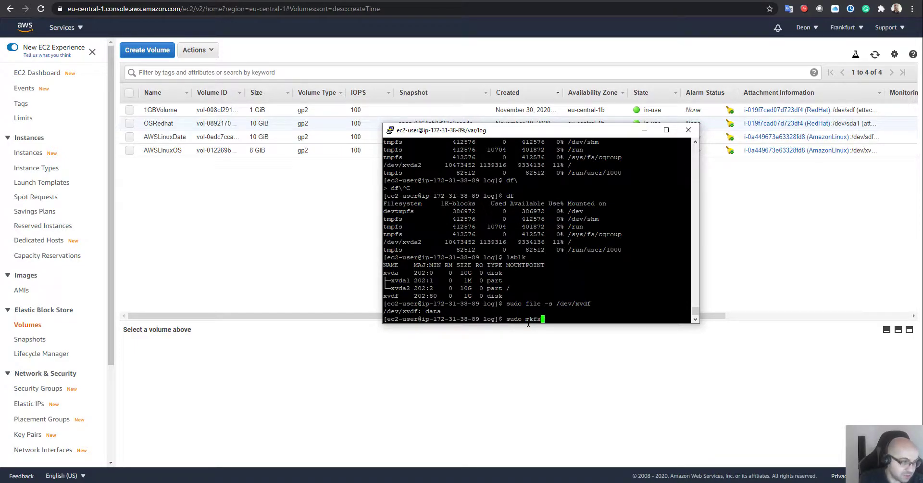
text(-t ext4)
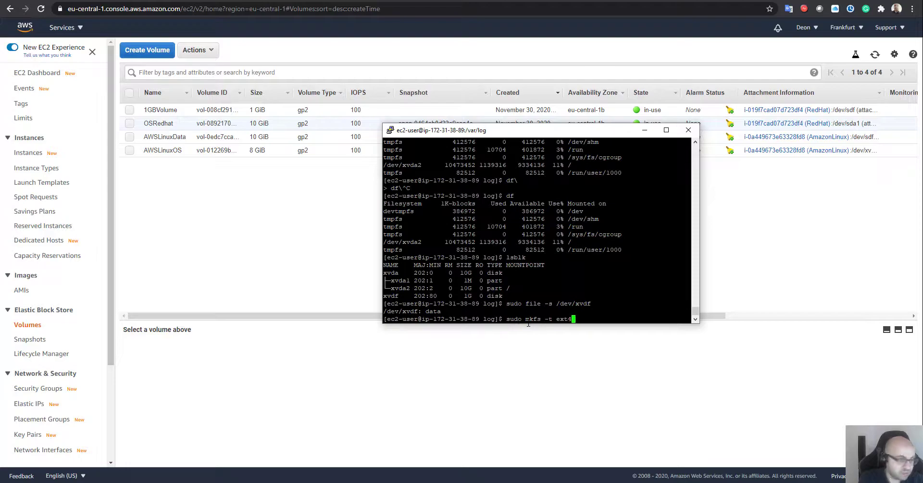
text( /dev/)
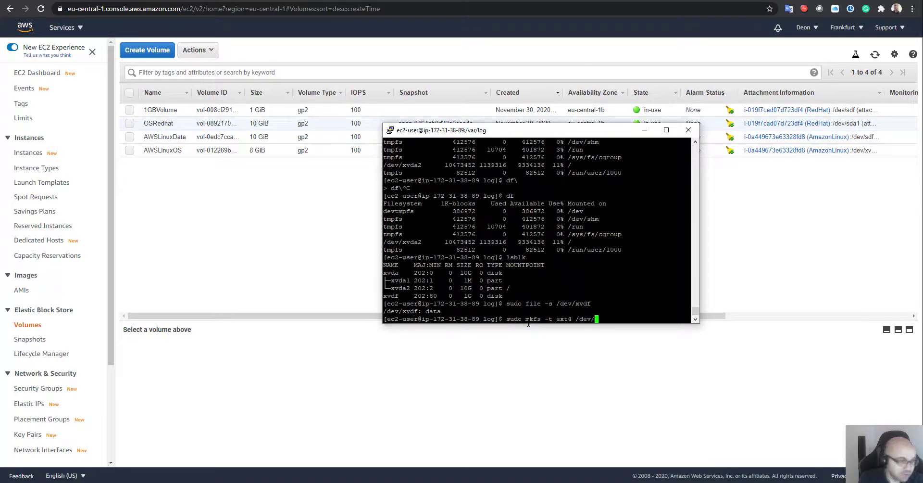
text(xvdf)
key(Return)
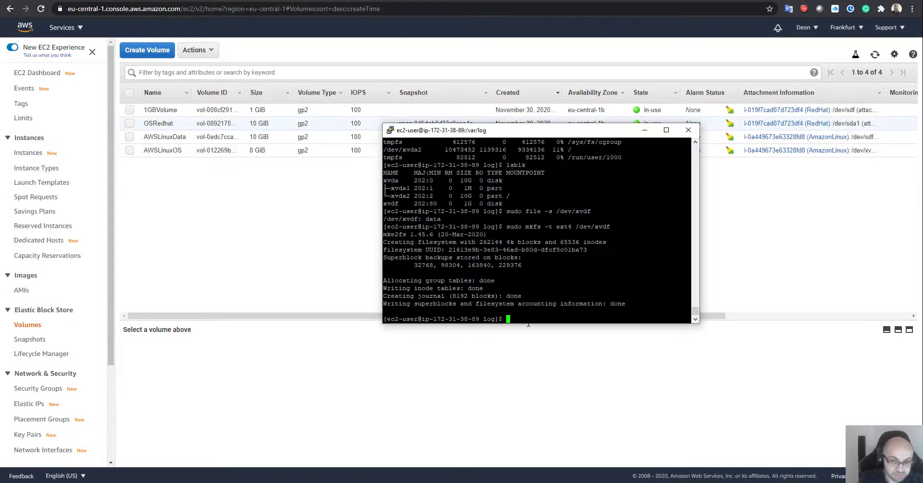
Run sudo file -s /dev/xvdf again to verify the filesystem on the formatted disk
key(Up)
key(Up)
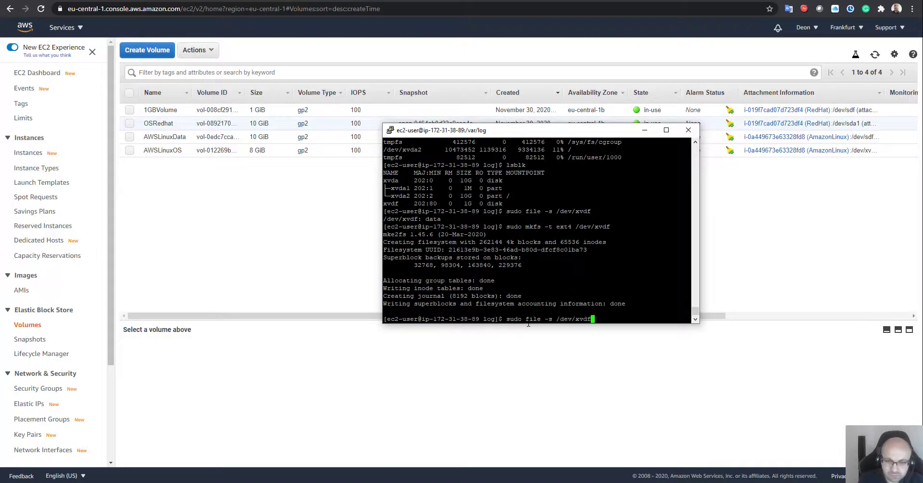
key(Return)
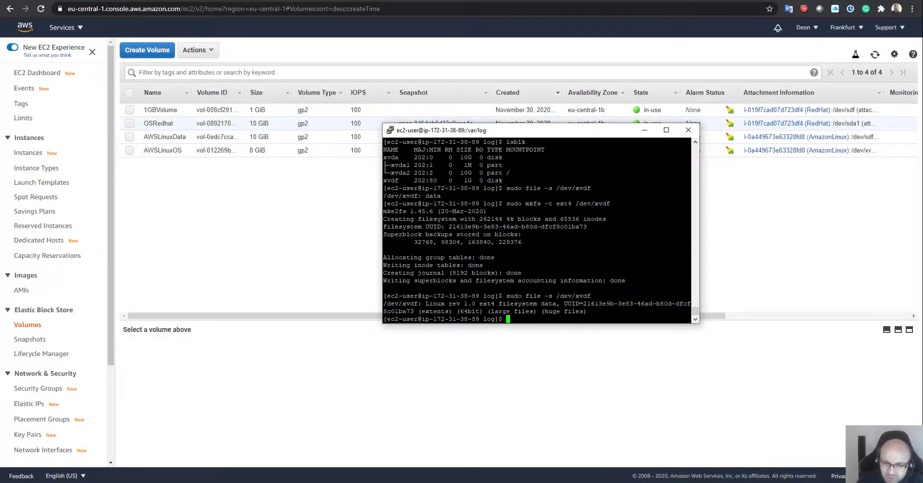
Create a mount-point directory at the filesystem root with sudo mkdir /userdata
double_click(634, 303)
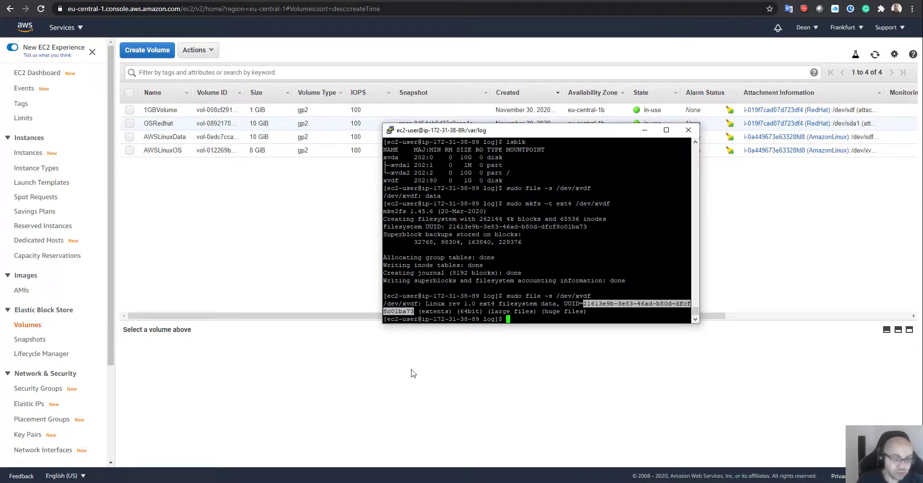
click(432, 308)
text(sudo)
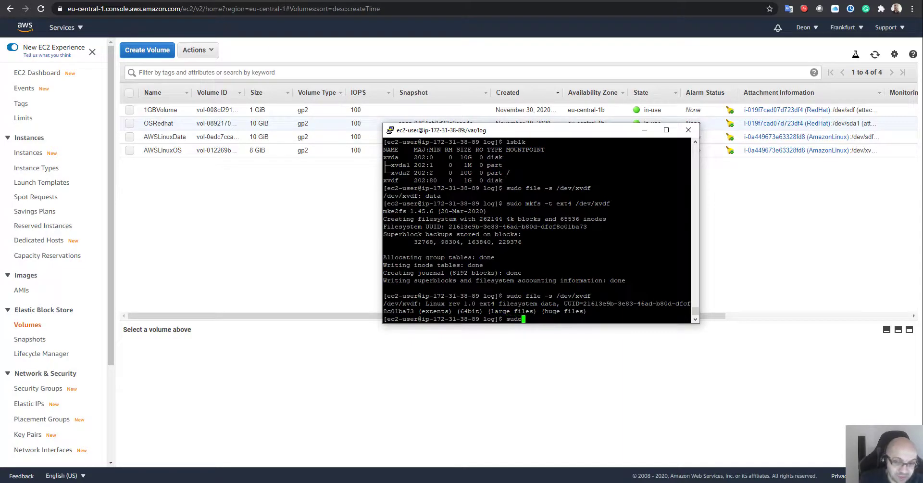
text( mkdir /user)
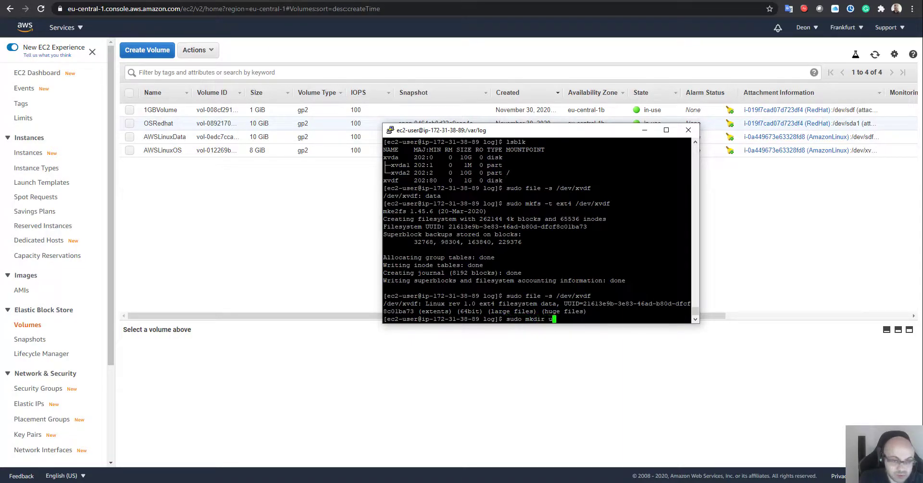
text(data)
key(Return)
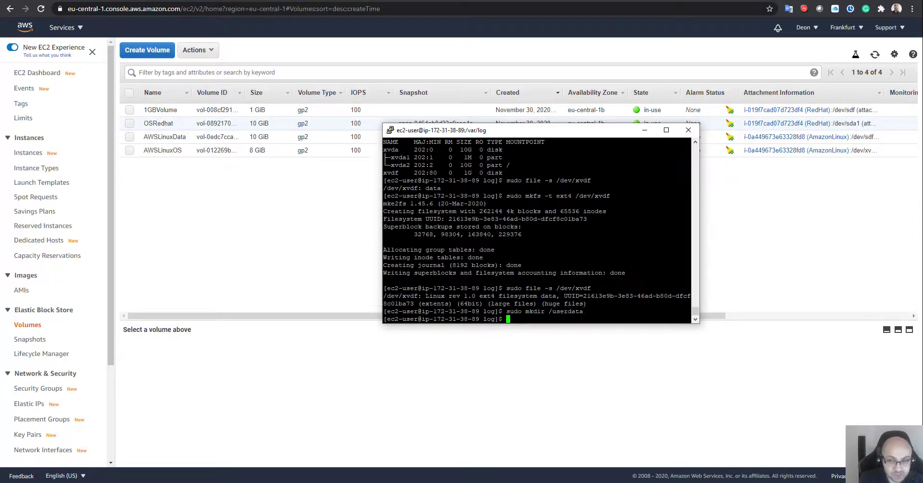
Go to the root directory and list it with ls, then enter userdata and list its contents
text(cd /)
key(Return)
text(ls)
key(Return)
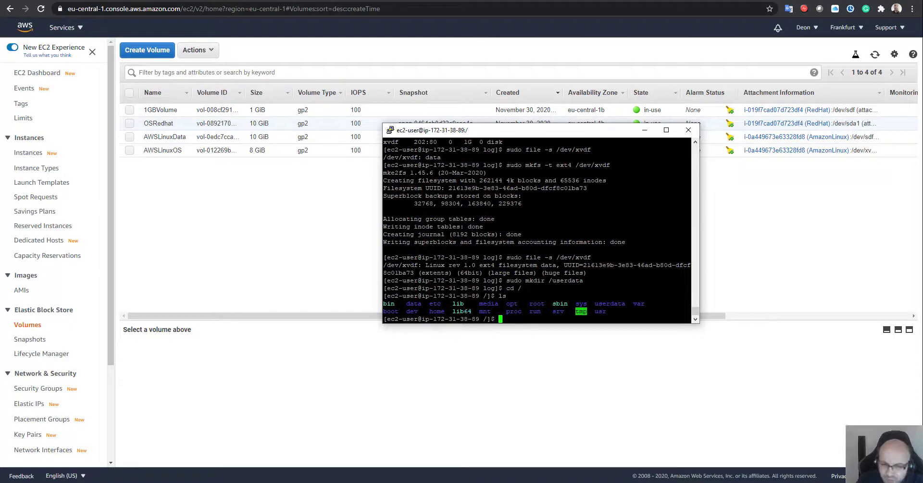
text(cd userdata)
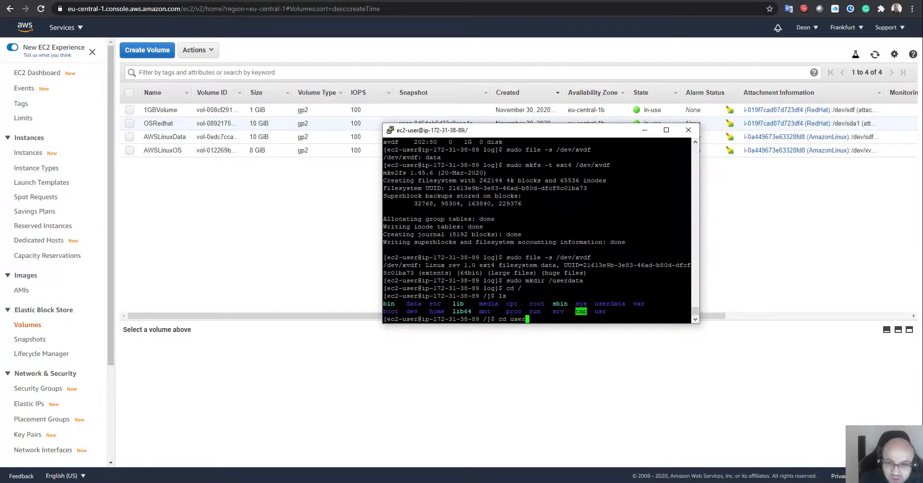
key(Return)
text(ls)
key(Return)
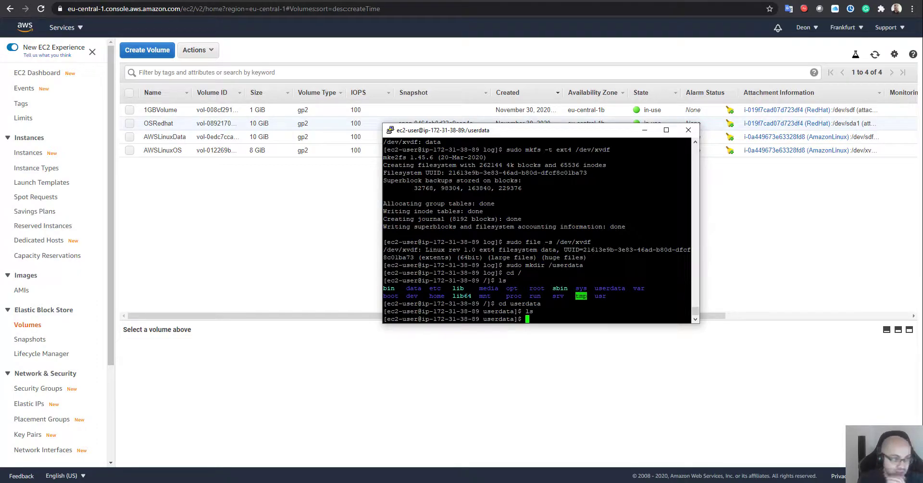
Mount the formatted disk on the userdata directory with sudo mount /dev/xvdf /userdata/
text(sudo )
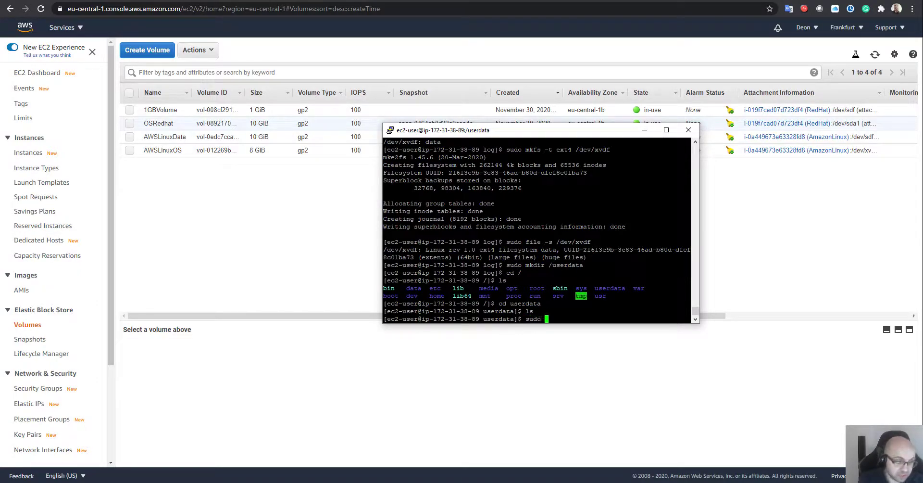
text(mout /de)
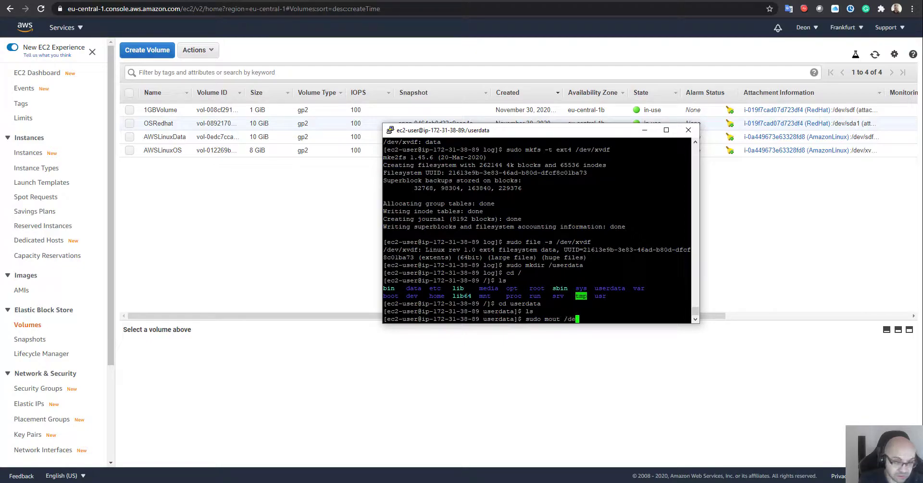
text(v/xvdf)
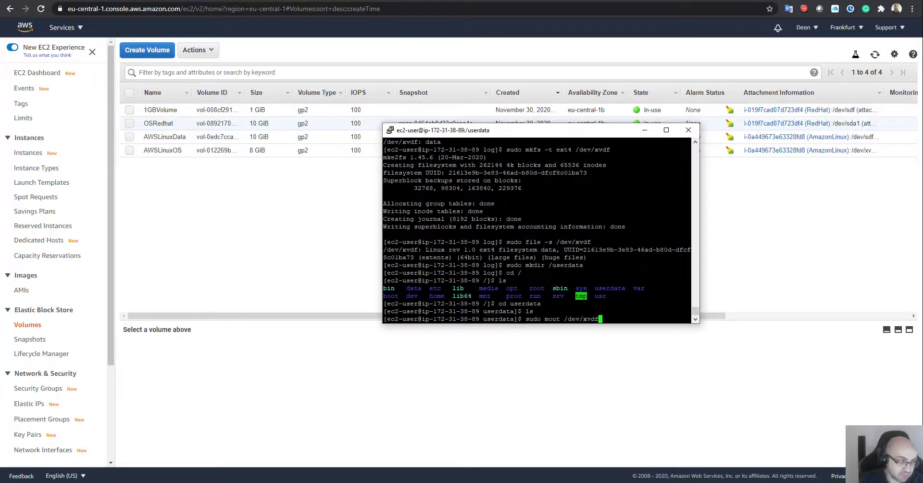
text( /)
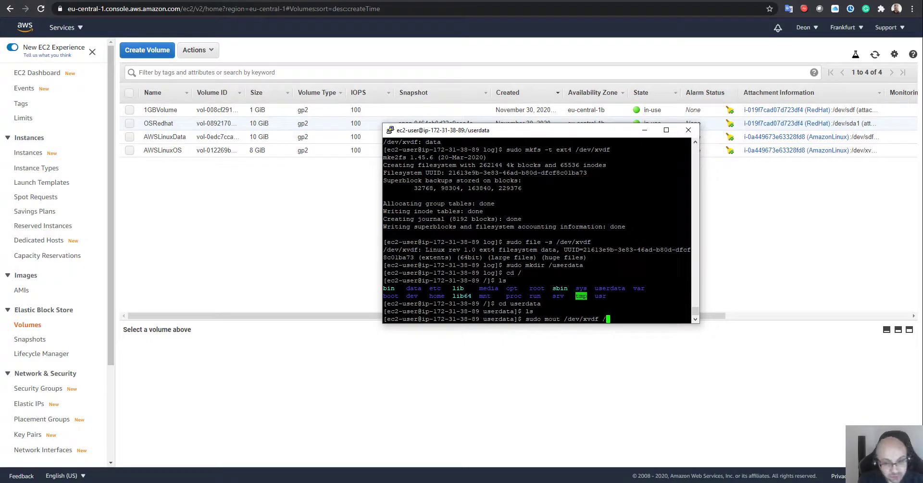
text(userdata/)
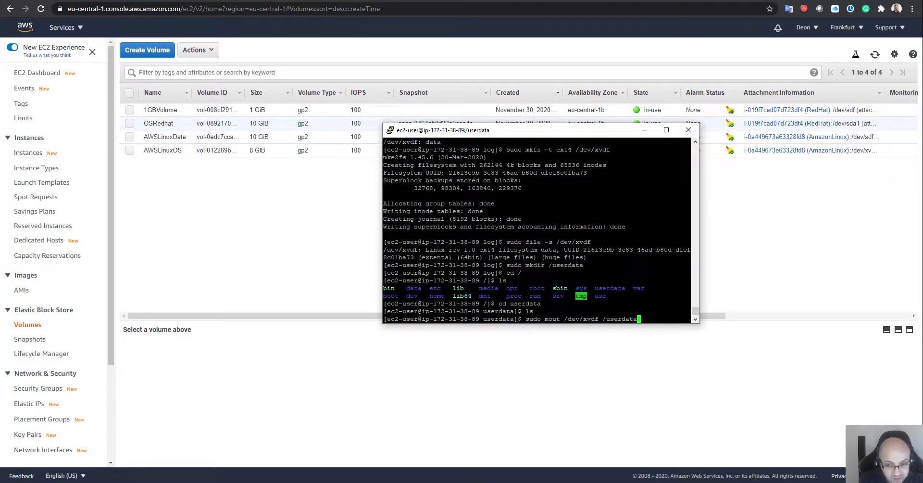
key(Return)
key(Up)
key(Left)
key(Left)
key(Left)
key(Left)
key(Left)
key(Left)
key(Left)
key(Left)
key(Left)
key(Left)
key(Left)
key(Left)
key(Left)
key(Left)
key(Left)
key(Left)
key(Left)
key(Left)
key(Left)
key(Left)
text(n)
key(Return)
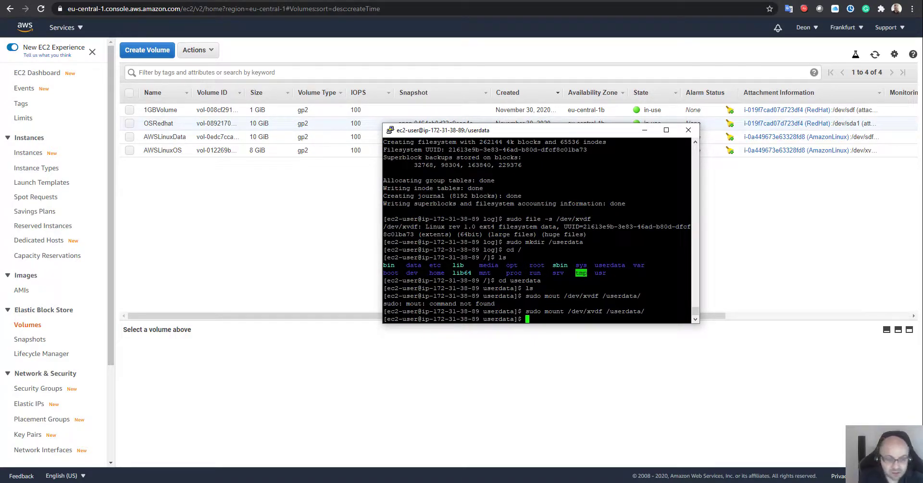
Run df and examine the entry for /dev/xvdf mounted on /userdata
text(df)
key(Return)
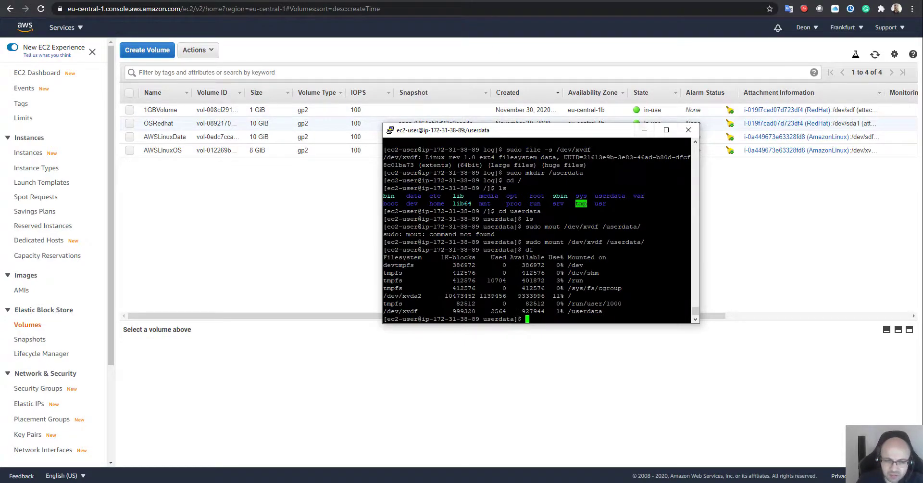
drag(425, 311, 612, 310)
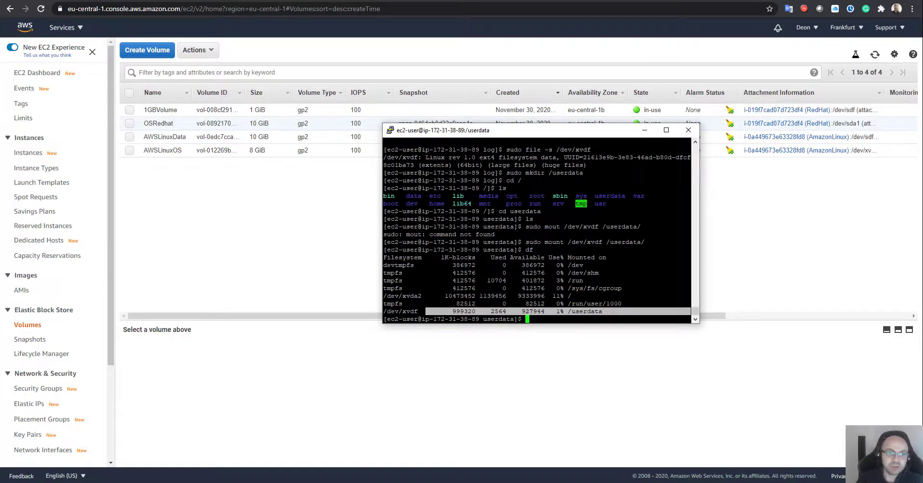
Detach 1GBVolume from the RedHat instance in the EC2 console and reload the Volumes page
right_click(160, 111)
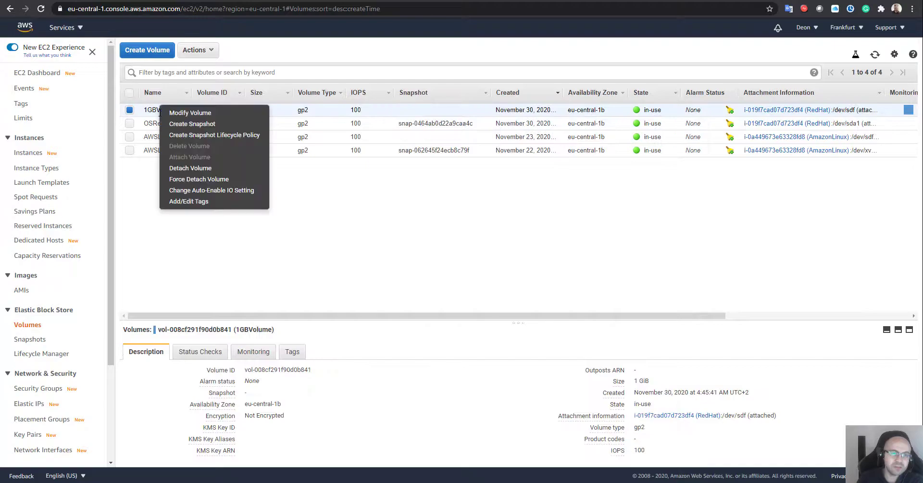
click(190, 167)
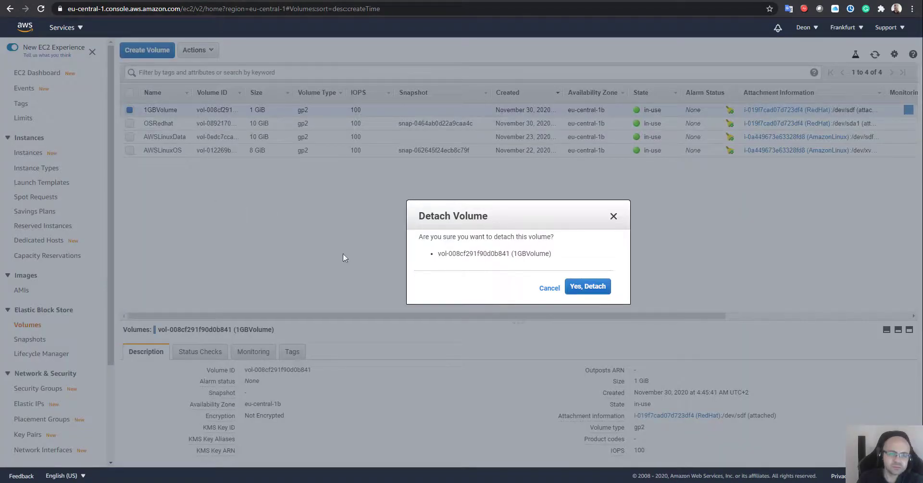
click(596, 286)
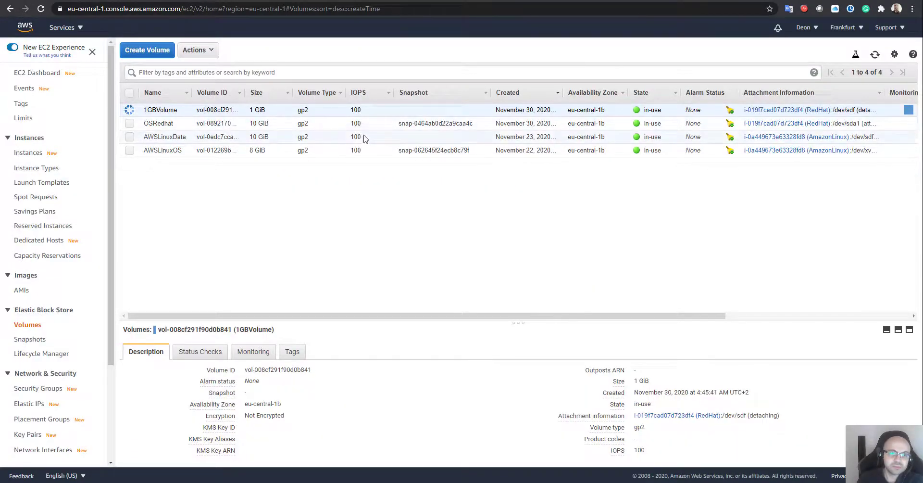
key(F5)
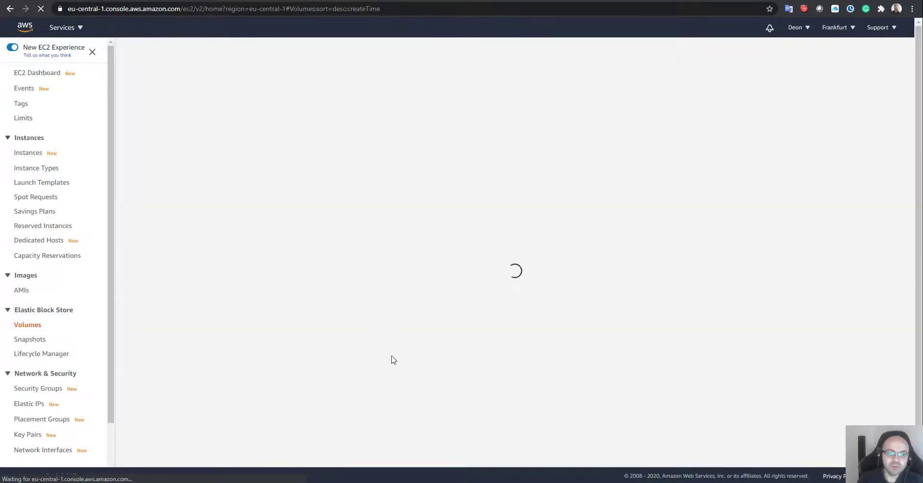
Switch to the PuTTY session and run df again to check whether /dev/xvdf is still mounted
key(alt+Tab)
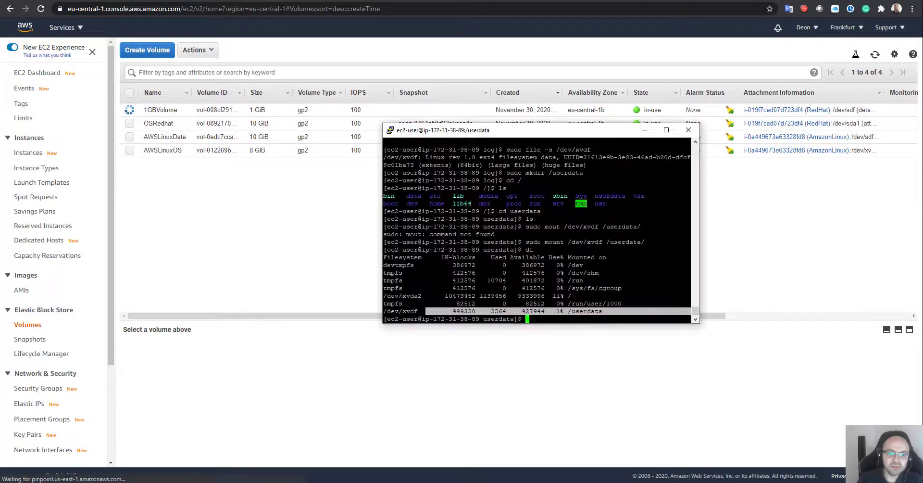
text(df)
key(Return)
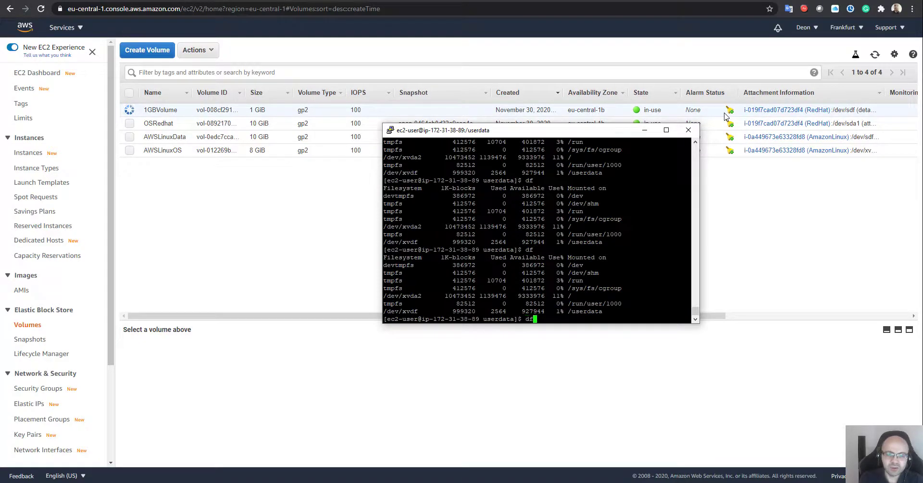
Unmount the disk with sudo umount /dev/xvdf and check the mounted filesystems with df
text(sudo)
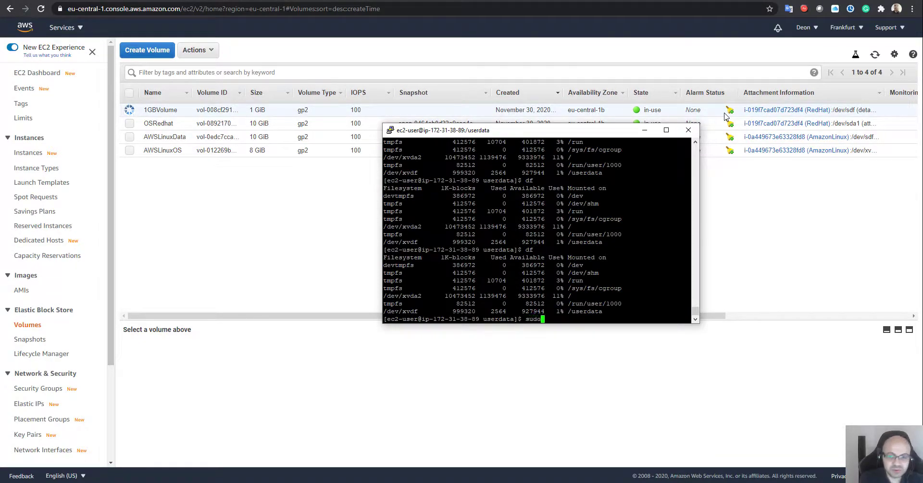
text( umount )
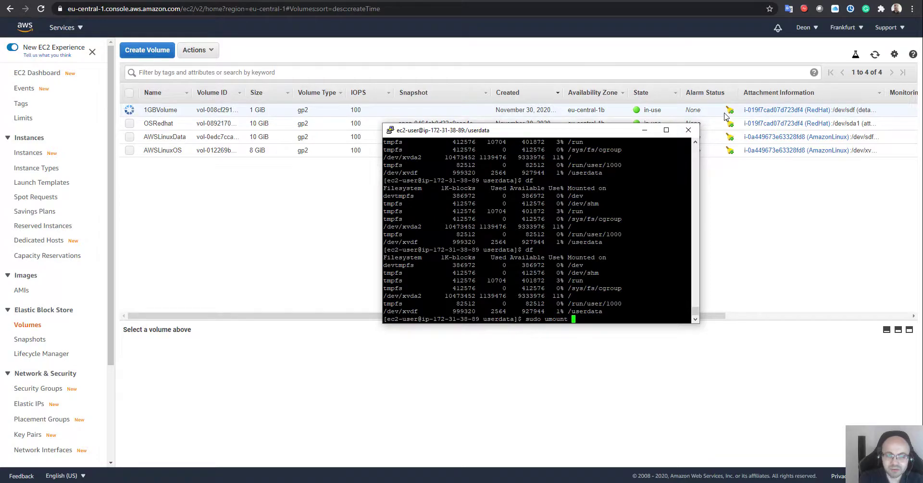
text(/dev/xvdf)
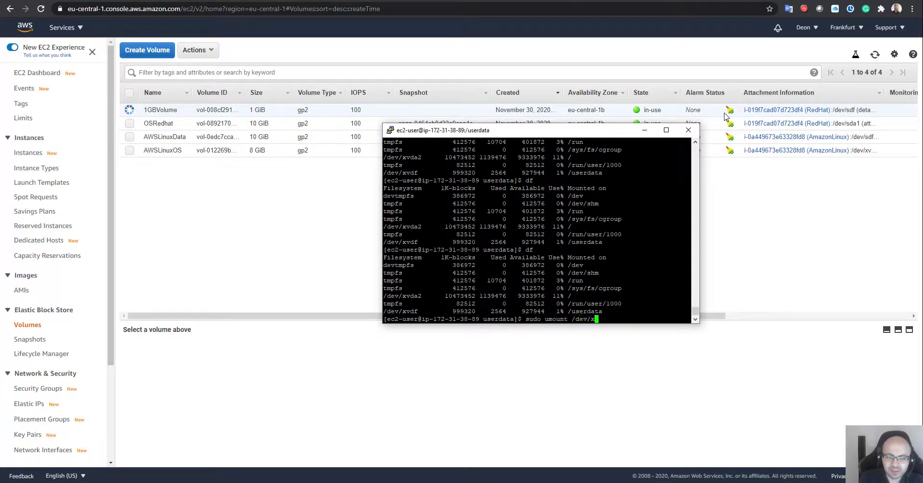
key(Return)
text(df)
key(Return)
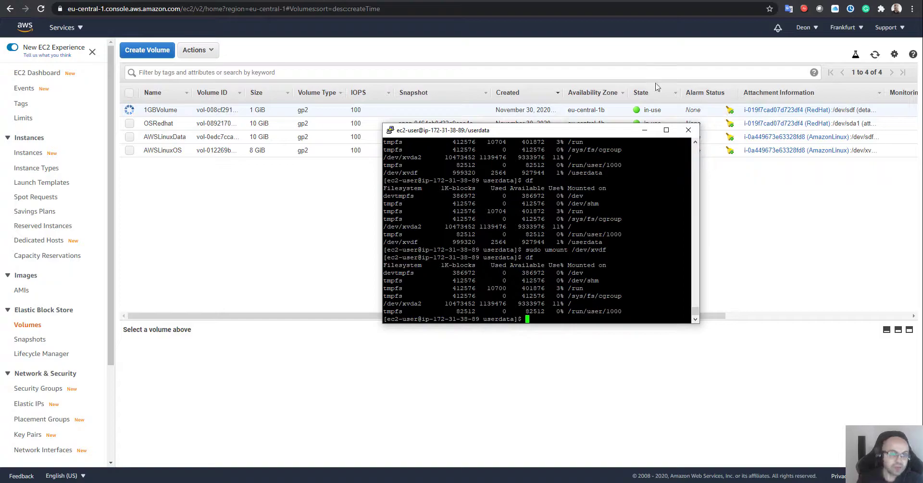
Return to the EC2 console in the browser and check the state of 1GBVolume in the Volumes list
click(269, 195)
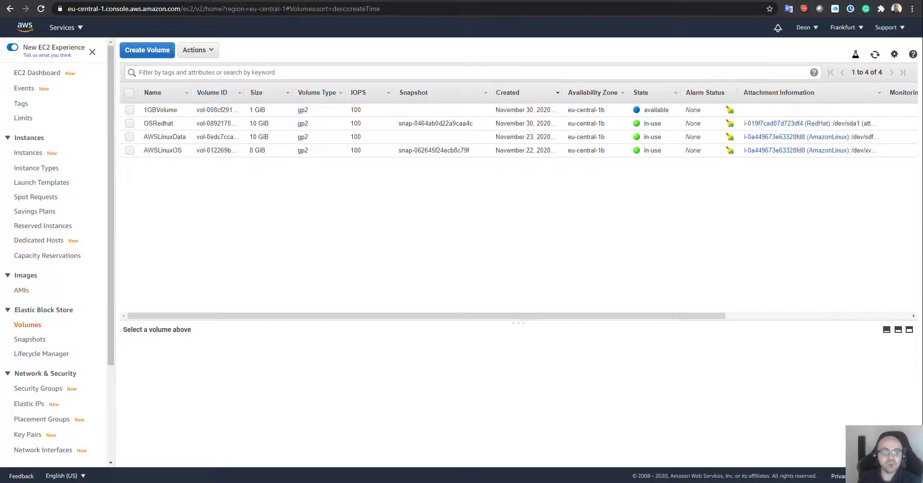
key(alt+Tab)
key(alt+Tab)
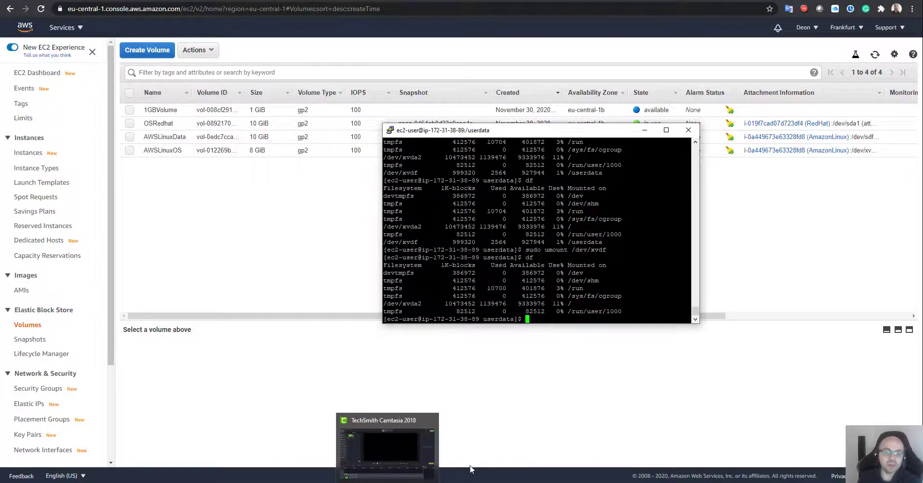